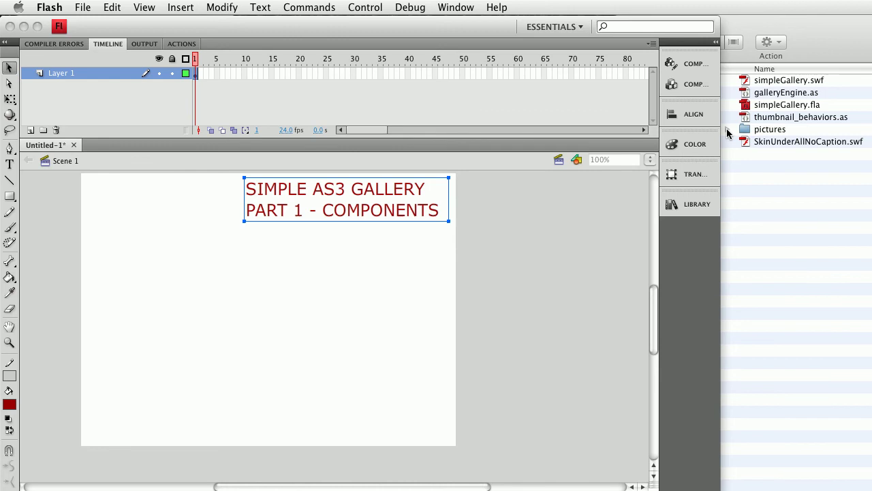
- Switch to Finder, expand the pictures folder to view the gallery's media files, and return to Flash
key(super+Tab)
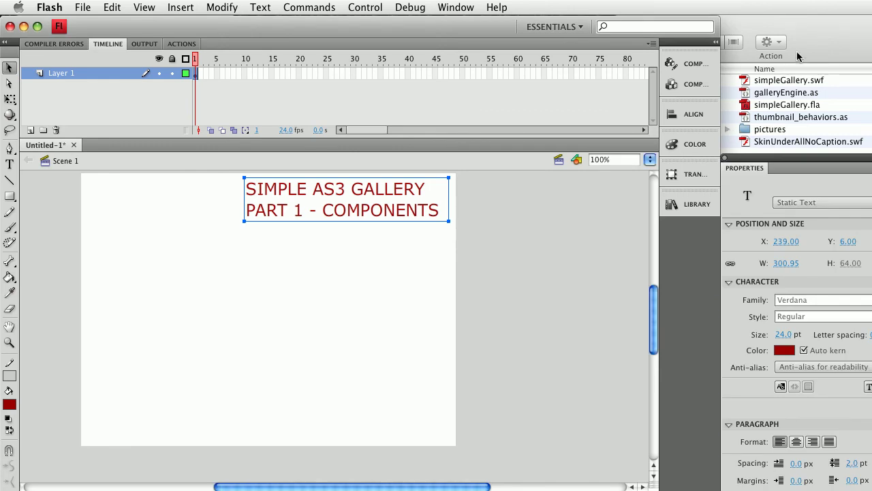
click(798, 154)
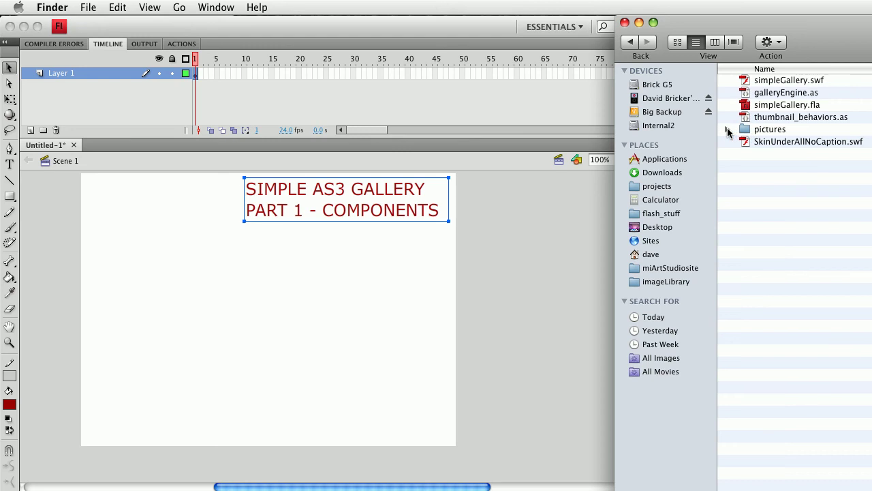
click(727, 129)
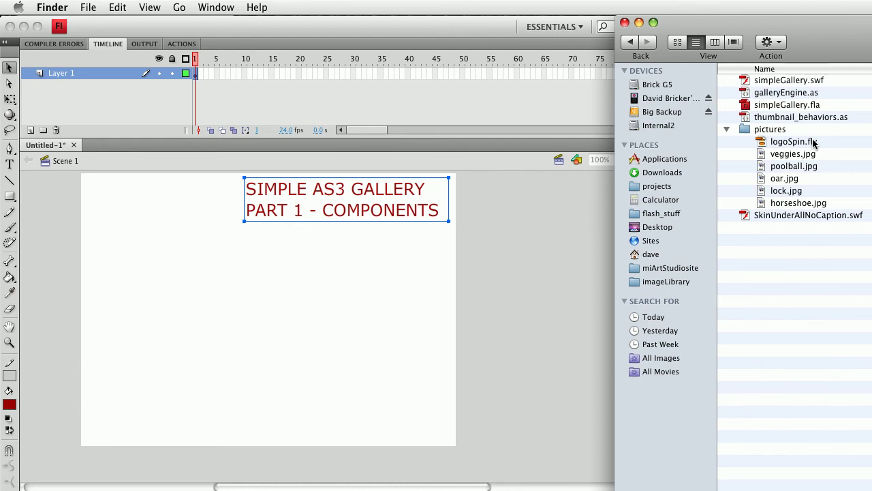
click(425, 283)
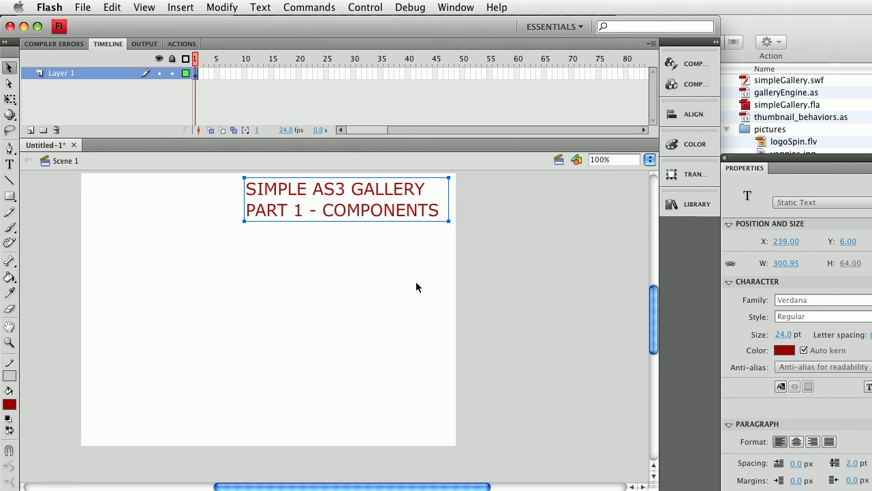
- Add a UILoader component from the User Interface set to the stage and place it near the stage's left edge at about X 16, Y 110
click(693, 84)
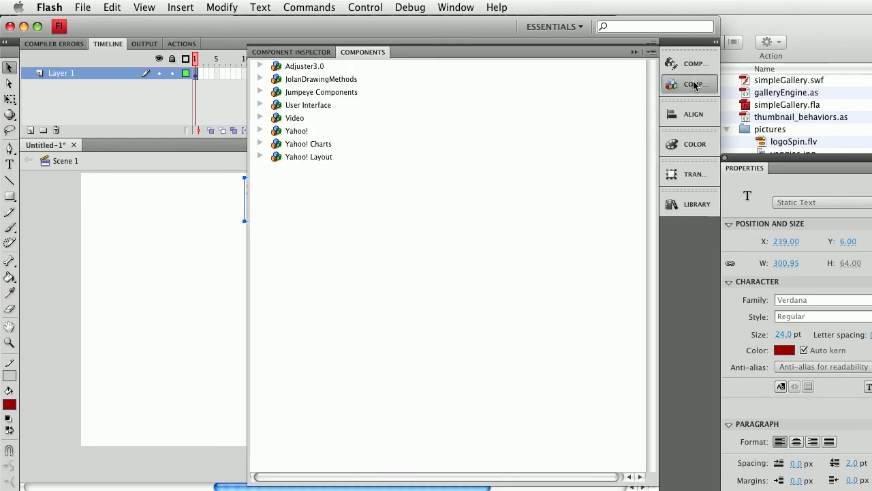
click(260, 105)
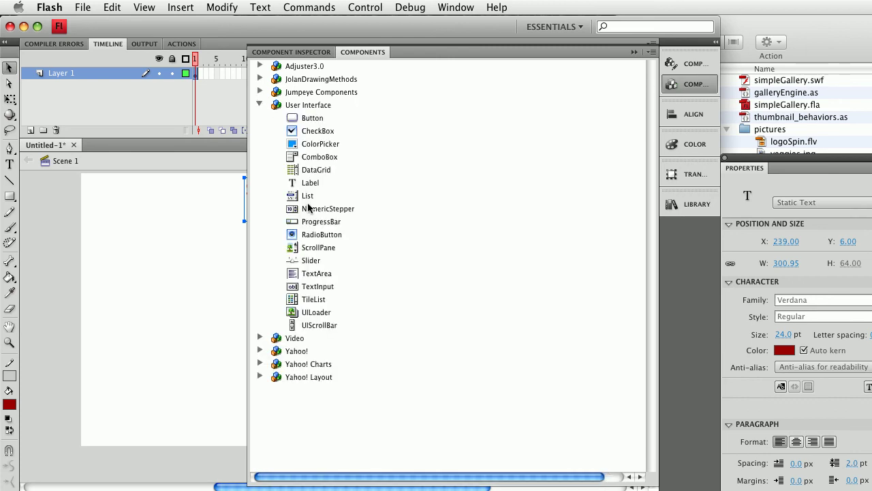
drag(293, 313, 206, 285)
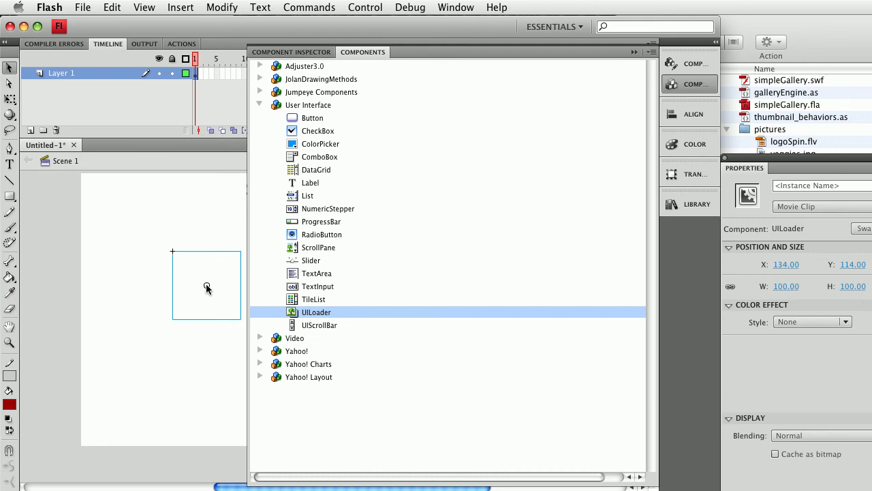
click(635, 52)
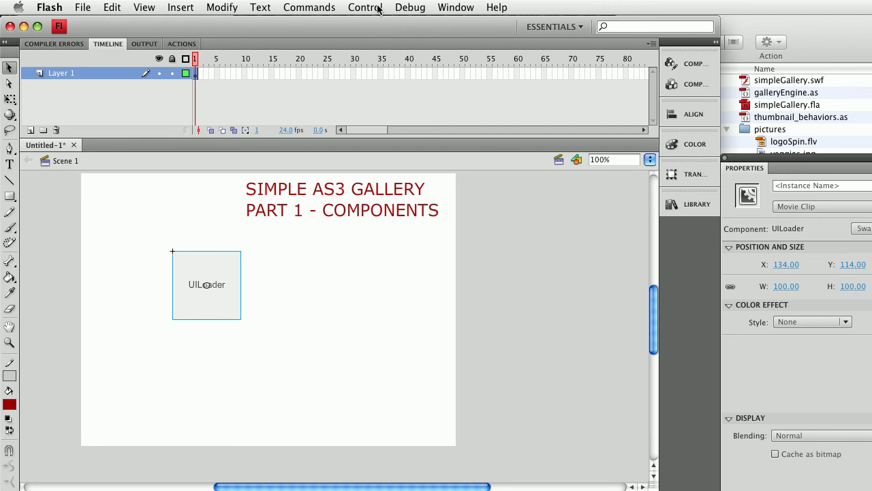
click(456, 7)
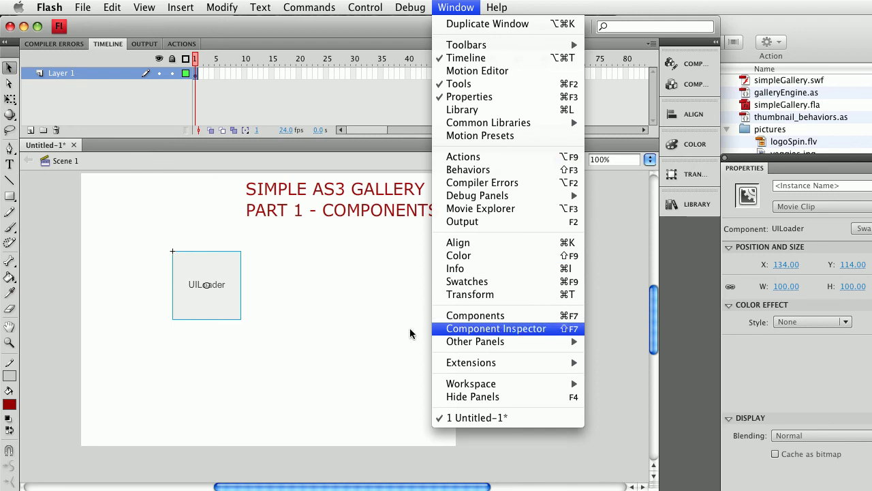
click(381, 329)
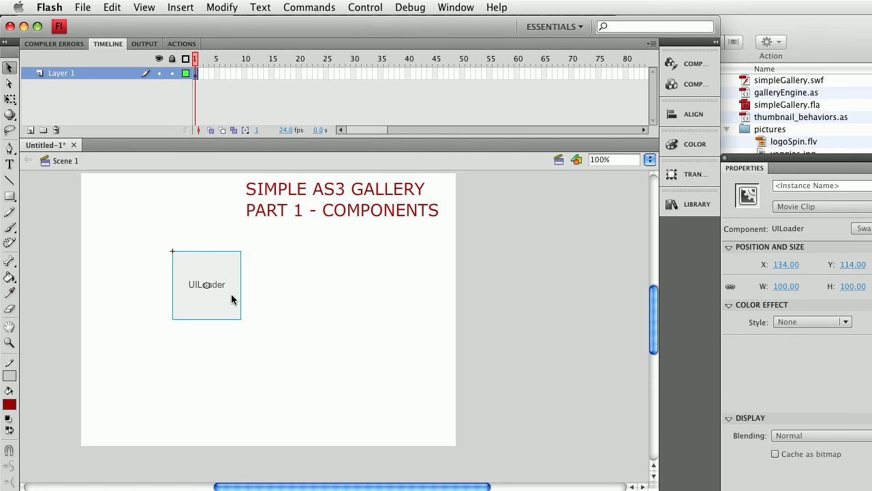
drag(208, 287, 144, 289)
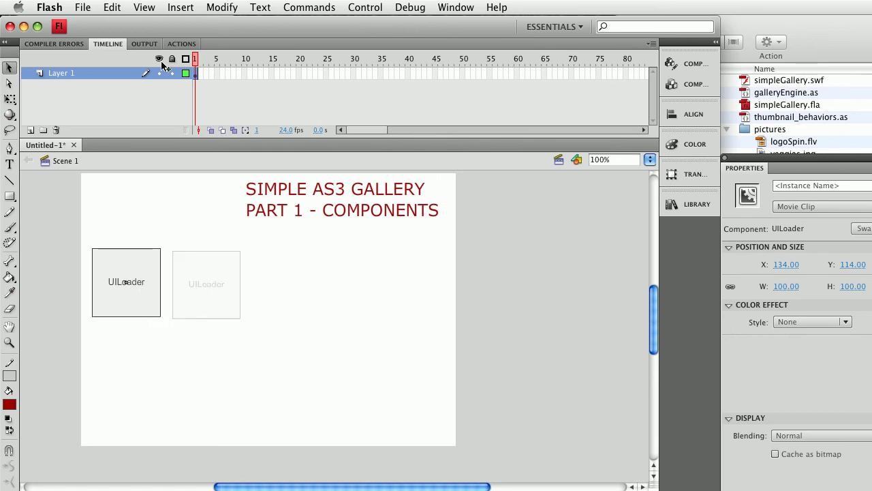
- Start saving the document and choose the simpleAS3Gallery folder on the iPod as its location
click(82, 8)
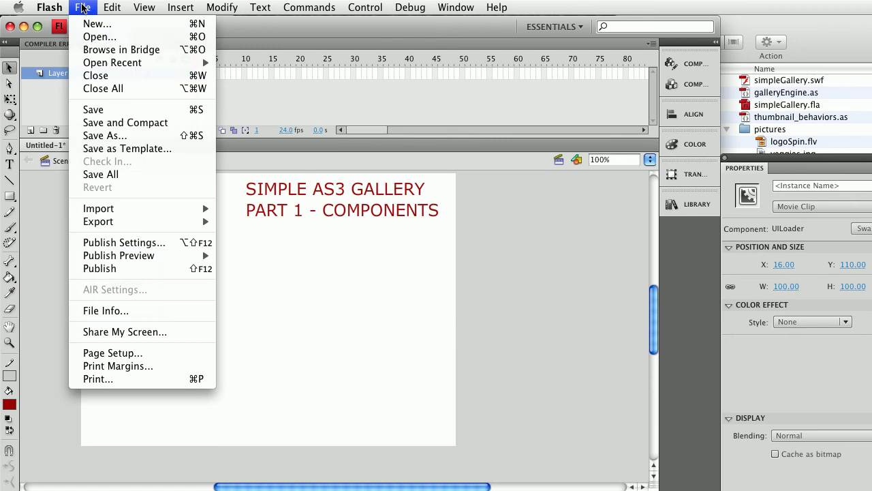
click(105, 135)
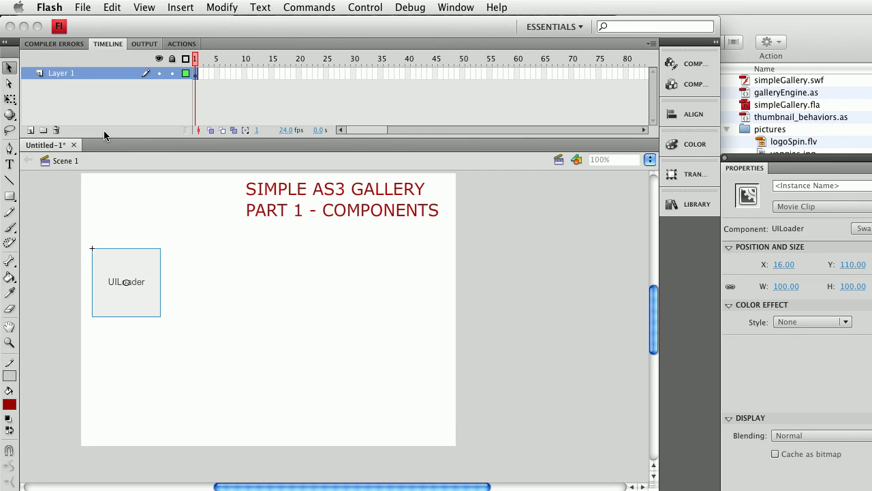
key(super+s)
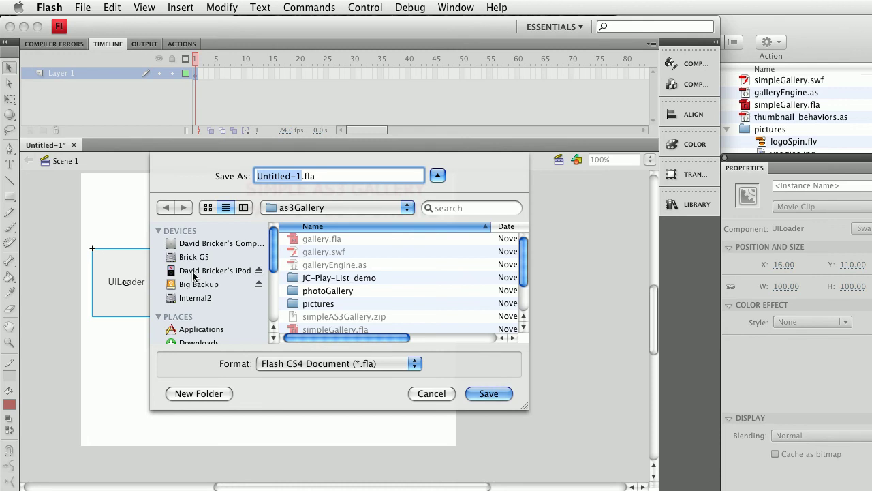
click(194, 272)
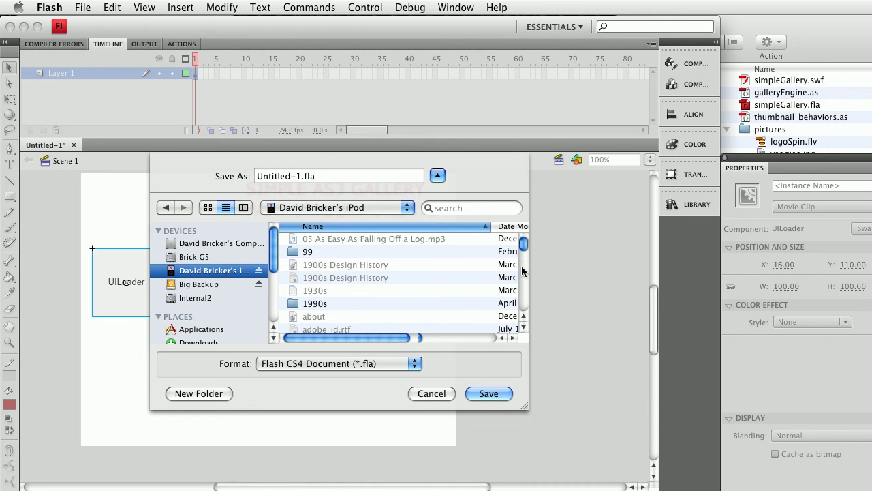
click(522, 267)
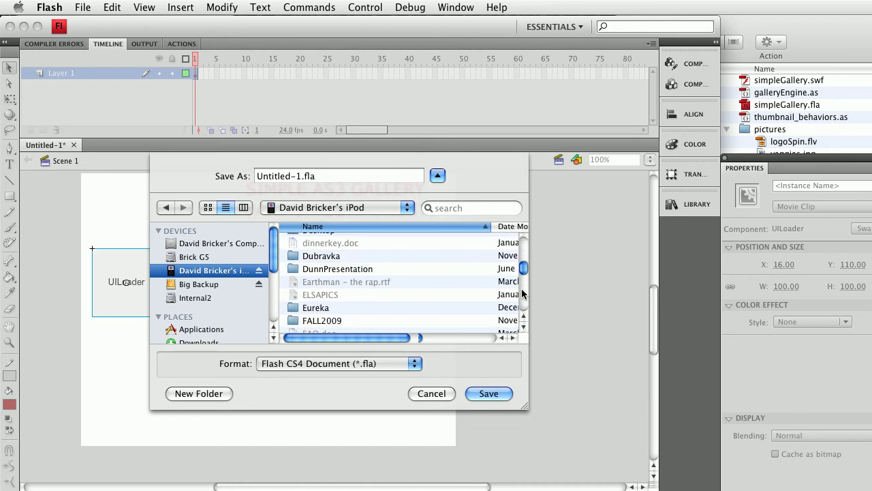
scroll(522, 293, down, 1)
click(523, 298)
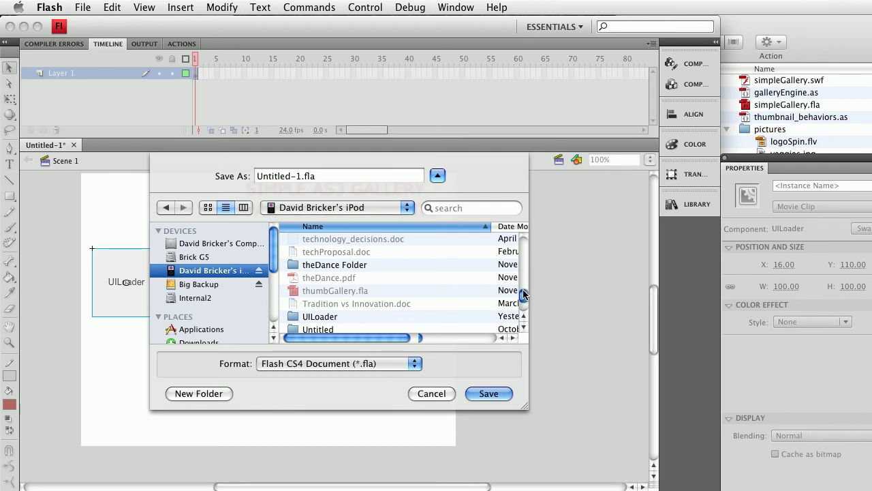
scroll(523, 293, up, 1)
scroll(523, 293, up, 3)
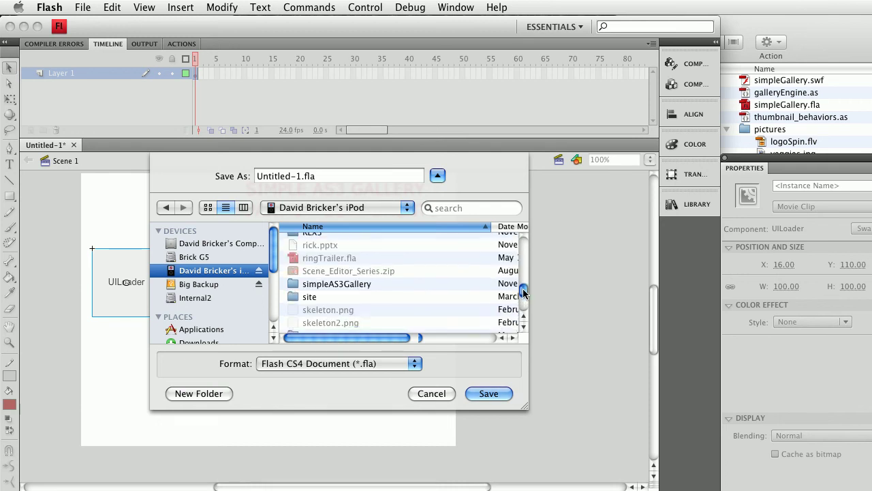
scroll(505, 296, up, 1)
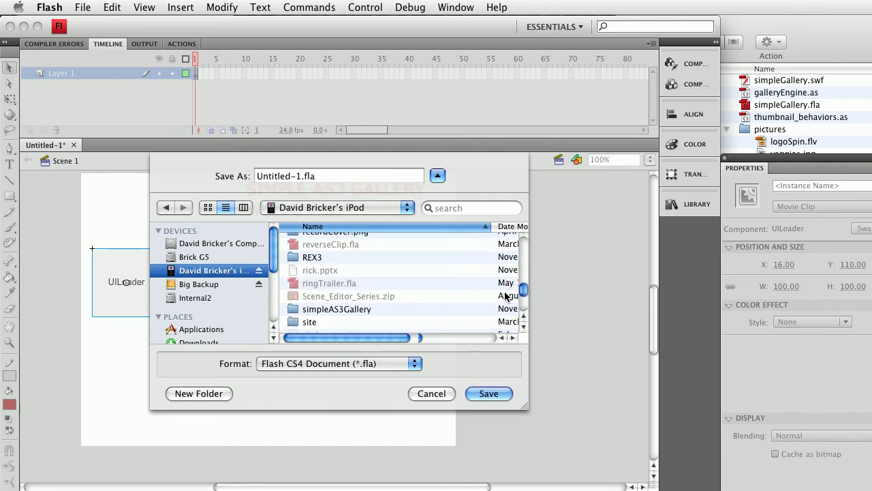
click(346, 310)
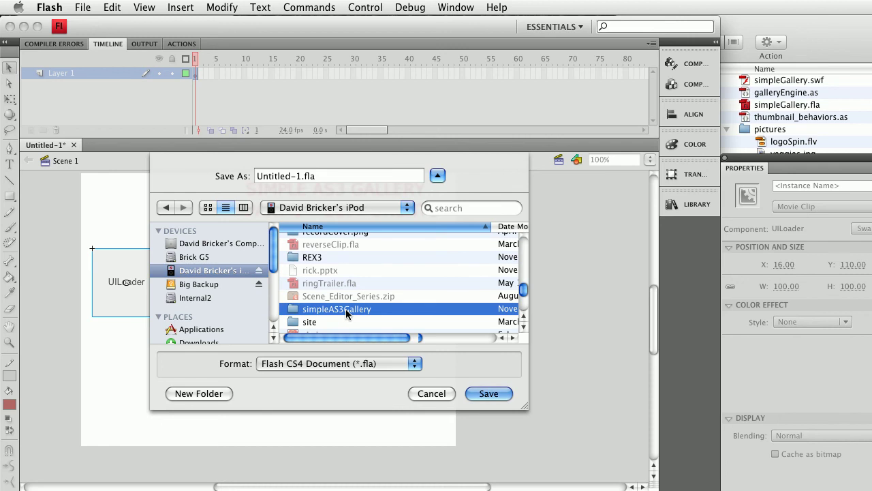
double_click(346, 308)
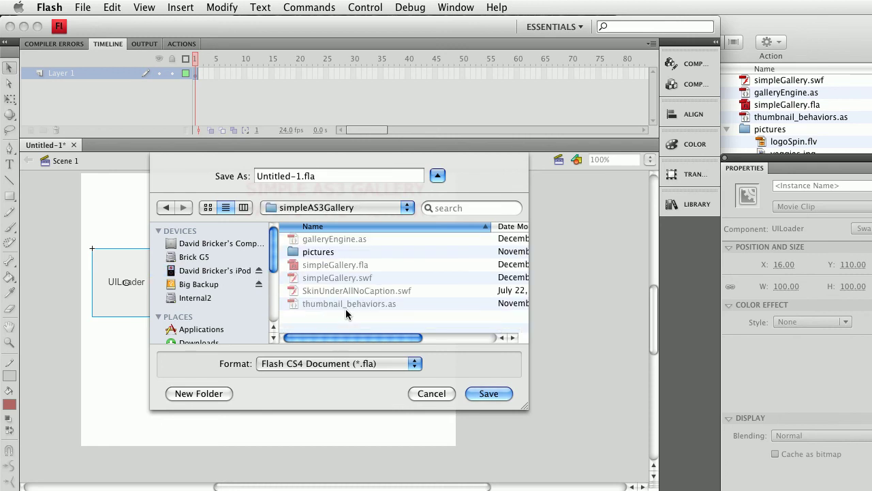
- Name the document components.fla and save it in Flash CS4 Document format
click(301, 176)
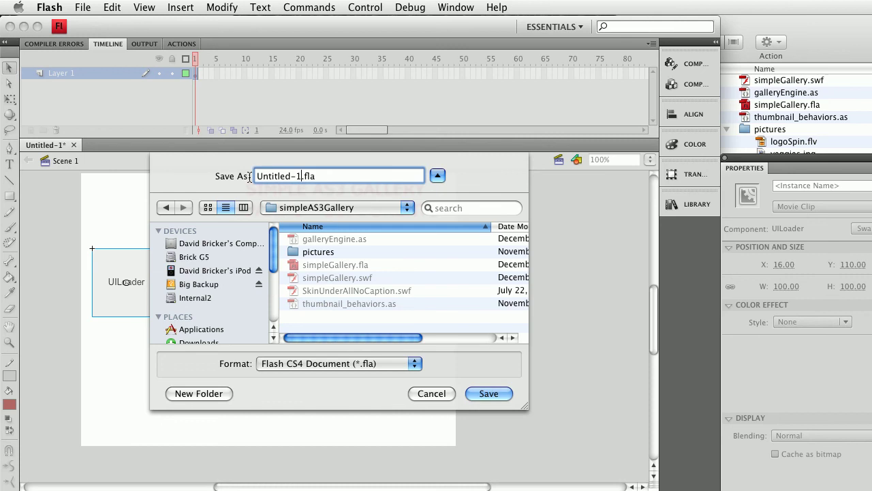
shift+click(249, 176)
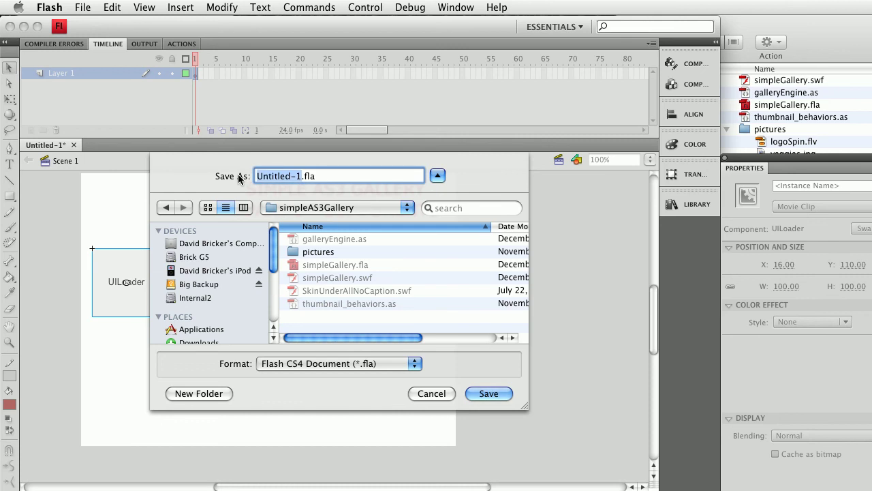
text(componen)
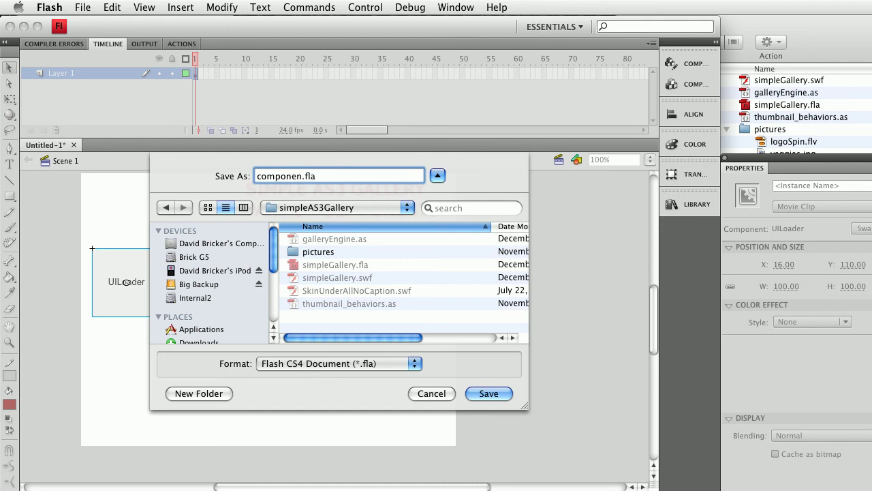
text(ts)
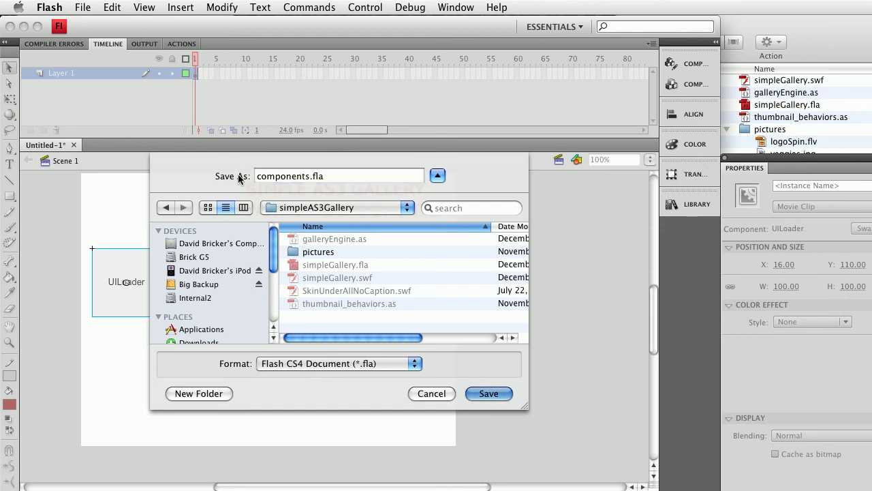
key(Return)
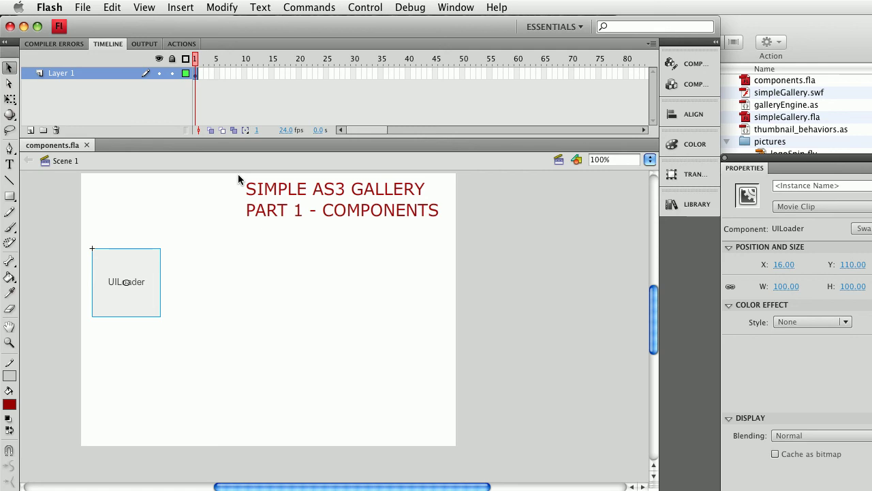
- Temporarily collapse the Properties panel to check the image file names in the pictures folder
drag(799, 163, 800, 196)
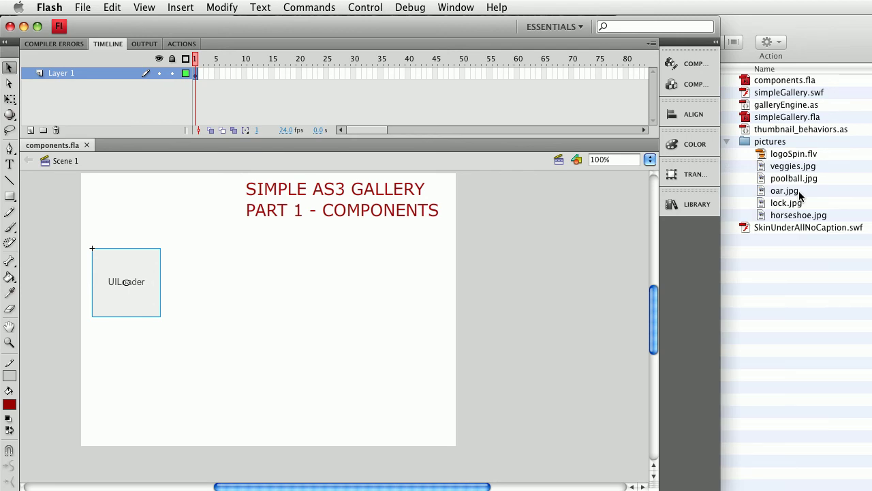
click(798, 226)
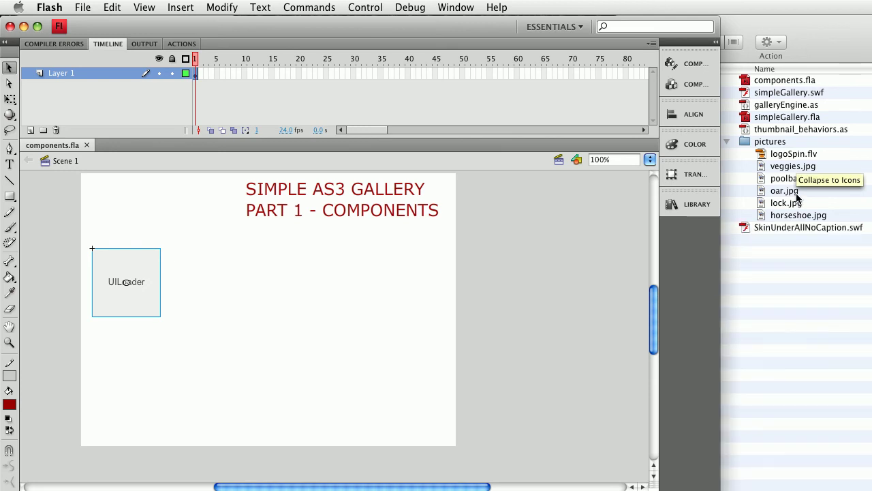
click(798, 197)
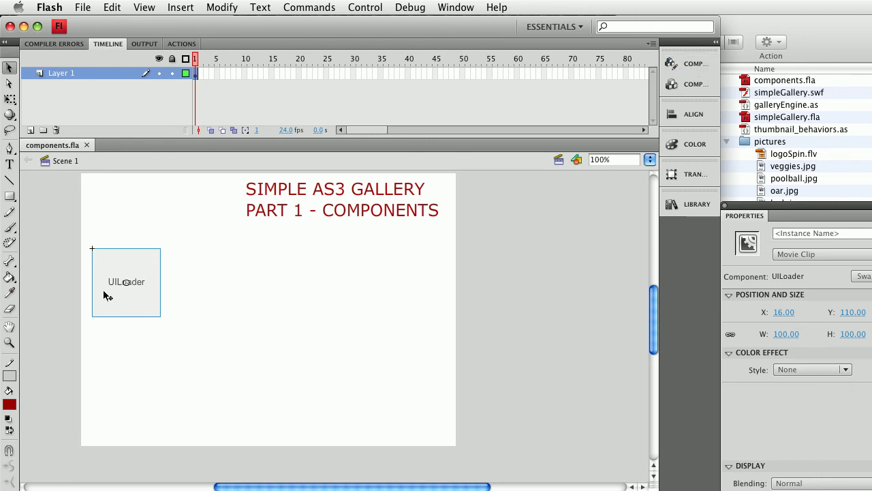
- Set the UILoader's source parameter to pictures/oar.jpg in the Component Inspector
click(679, 63)
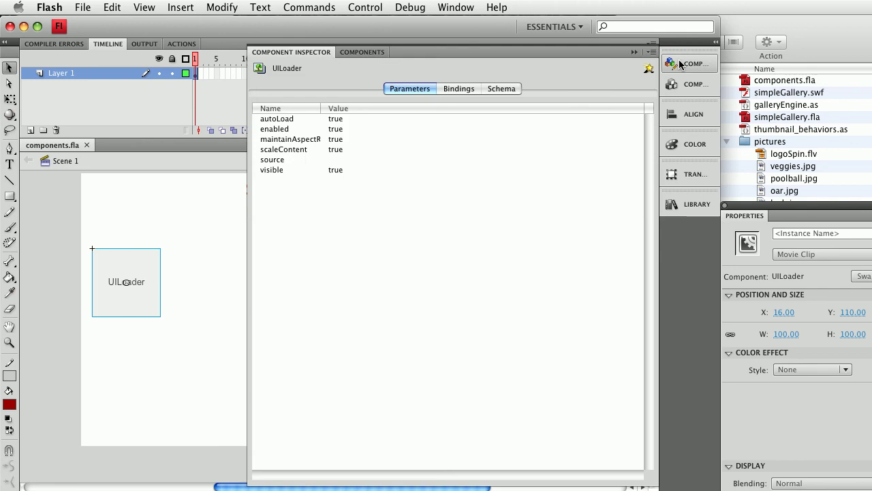
click(335, 160)
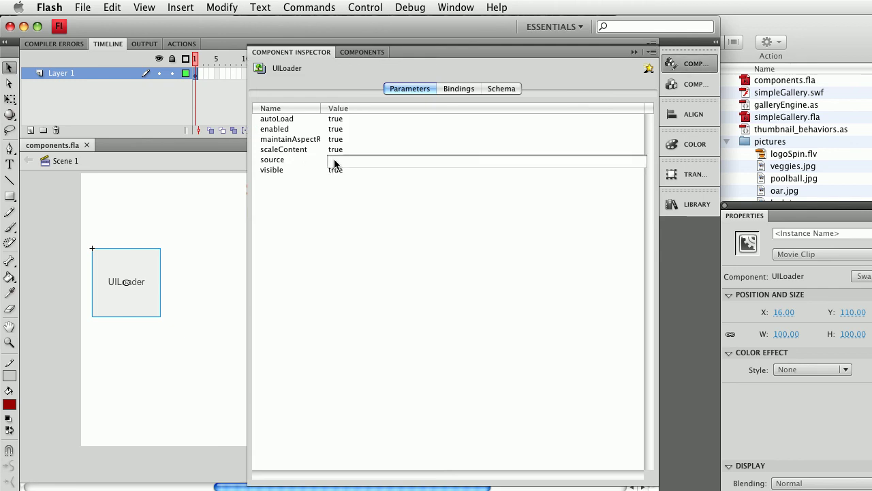
text(pictures/oar)
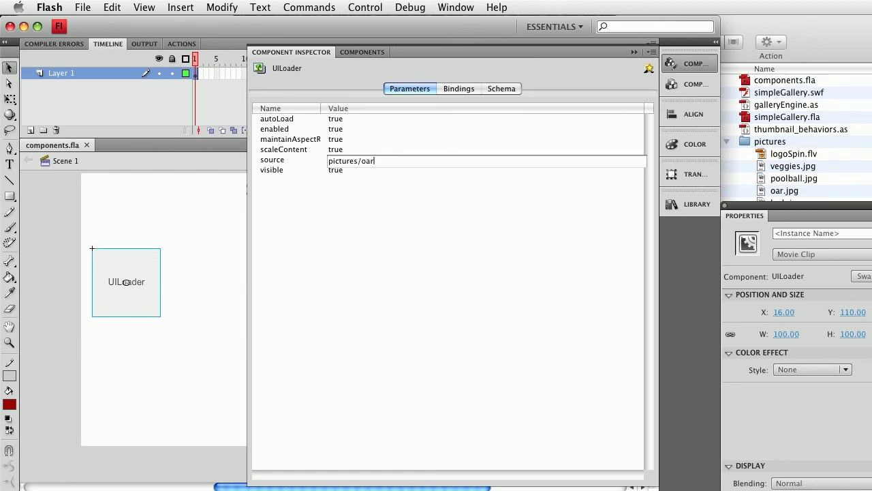
text(.jpg)
- Test the movie and bring the components.swf preview into clear view to check the loaded image
key(Return)
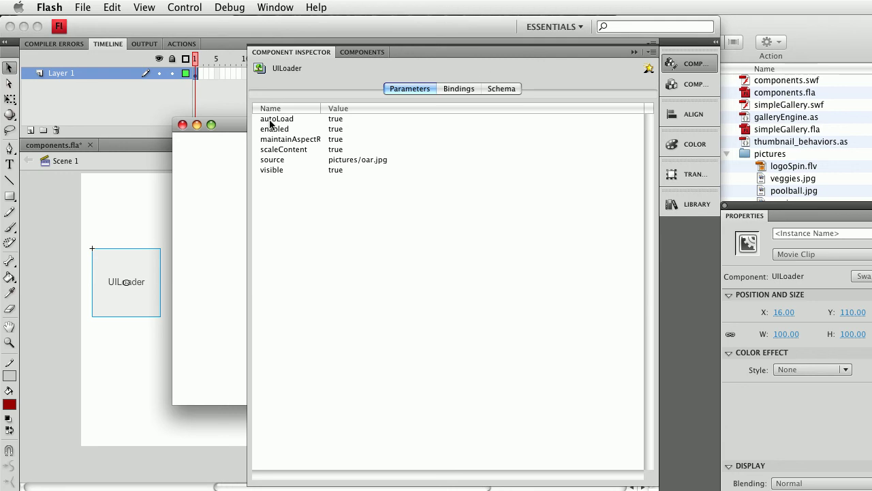
click(235, 125)
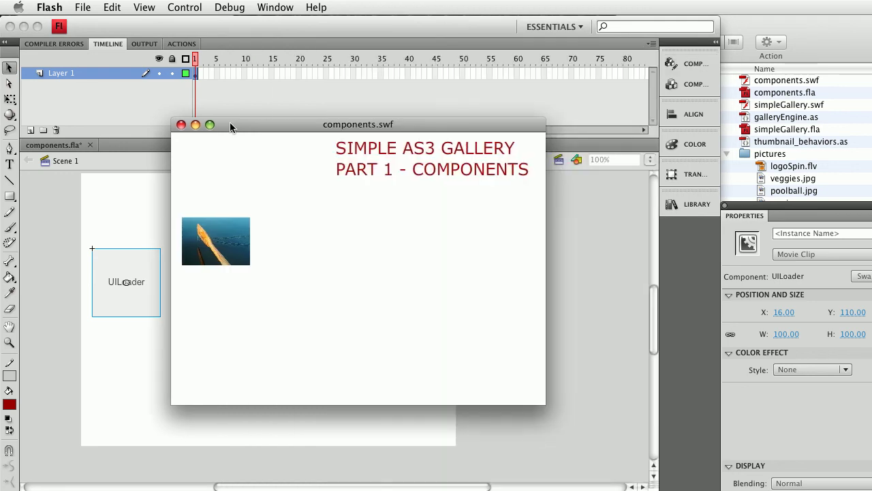
drag(232, 124, 228, 137)
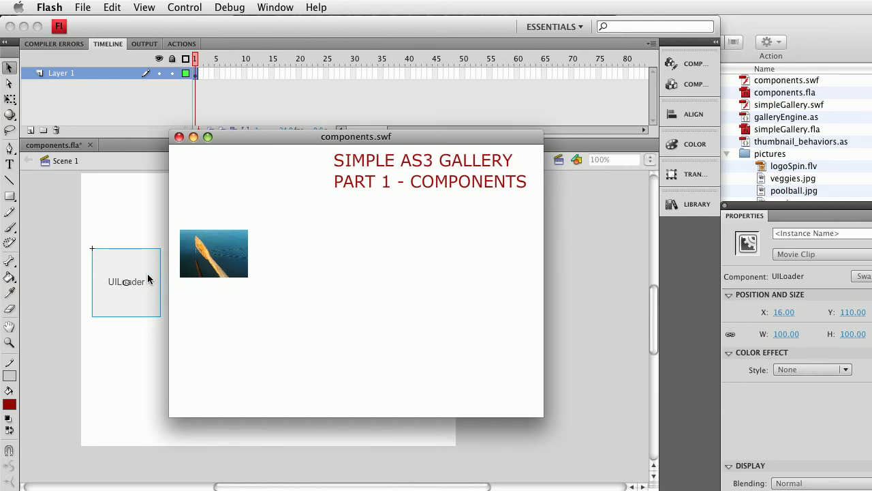
- Close the movie preview and set the UILoader's scaleContent parameter to false
click(180, 138)
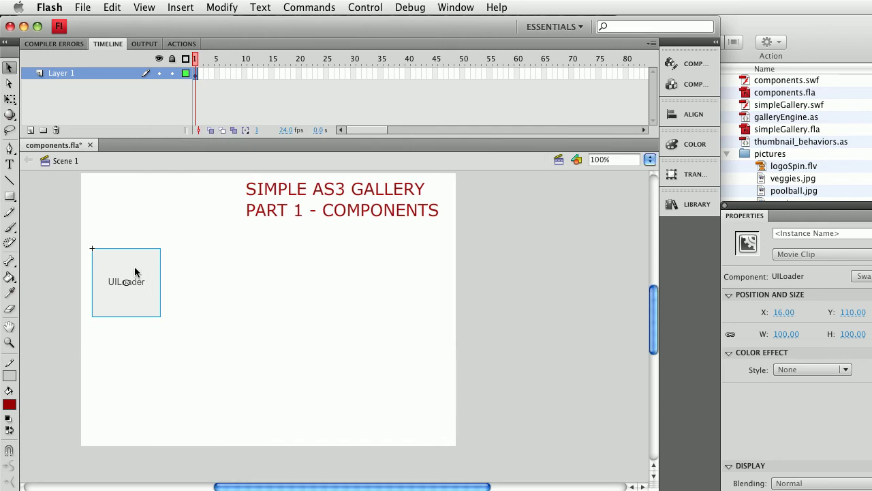
click(687, 64)
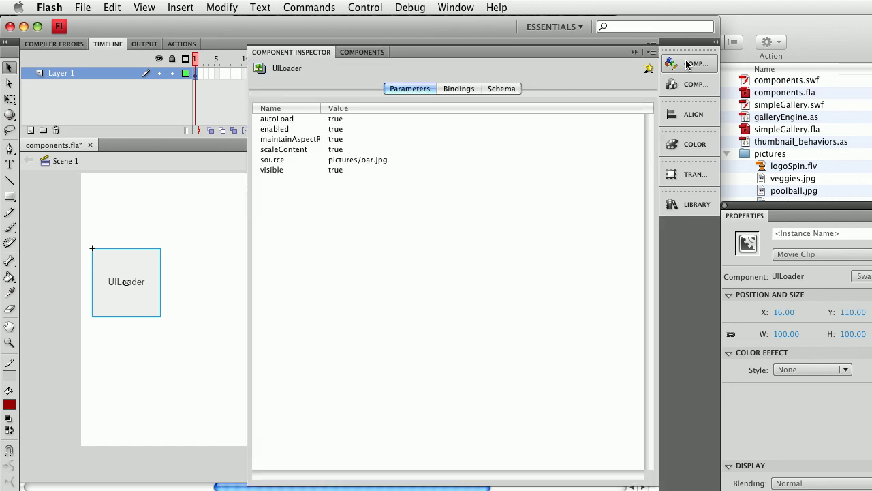
click(337, 150)
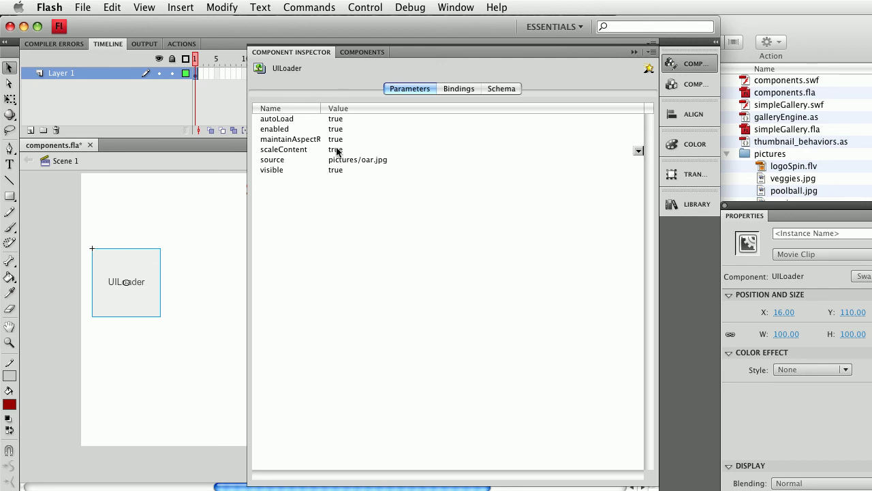
click(336, 151)
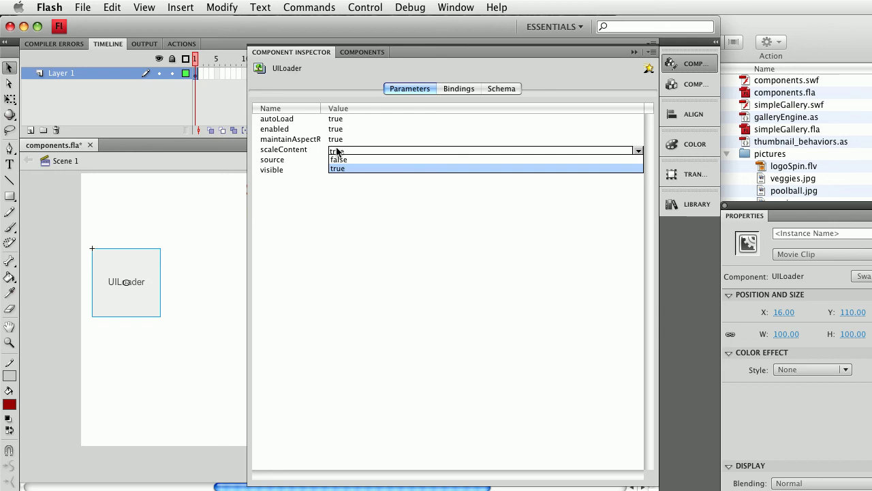
click(338, 159)
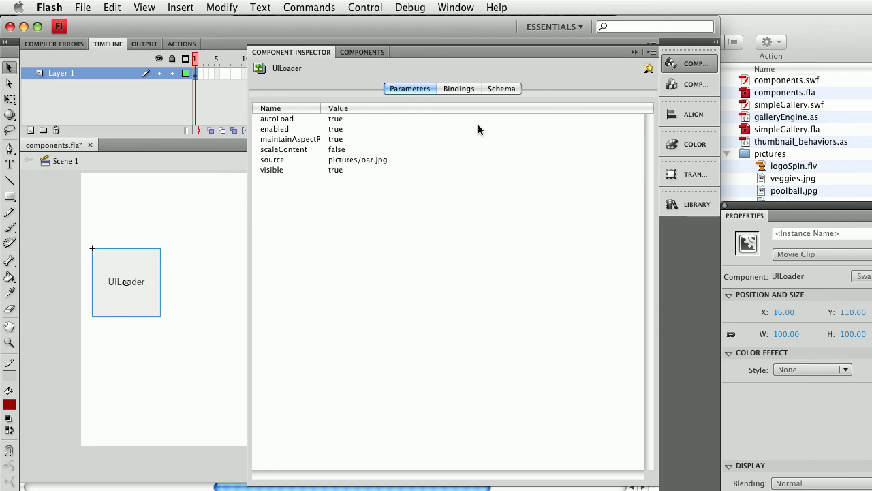
- Test the movie, bring the preview to the front to check the unscaled oar image, and close it
key(super+Return)
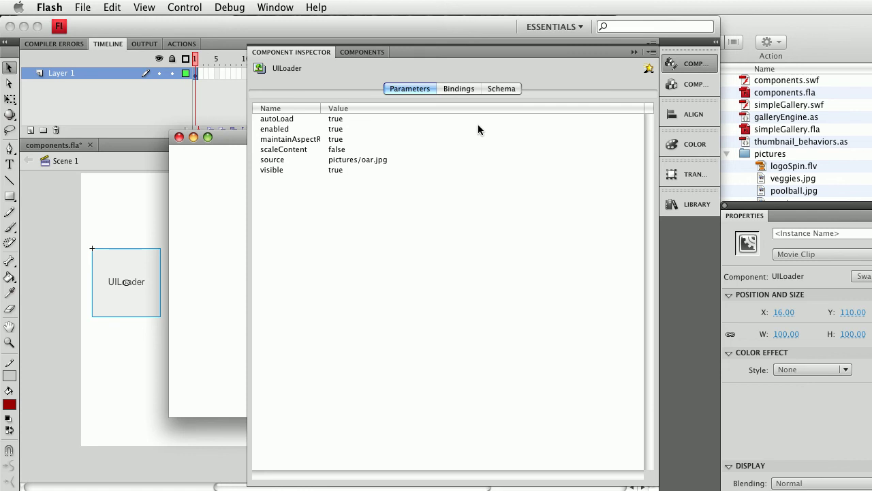
click(235, 135)
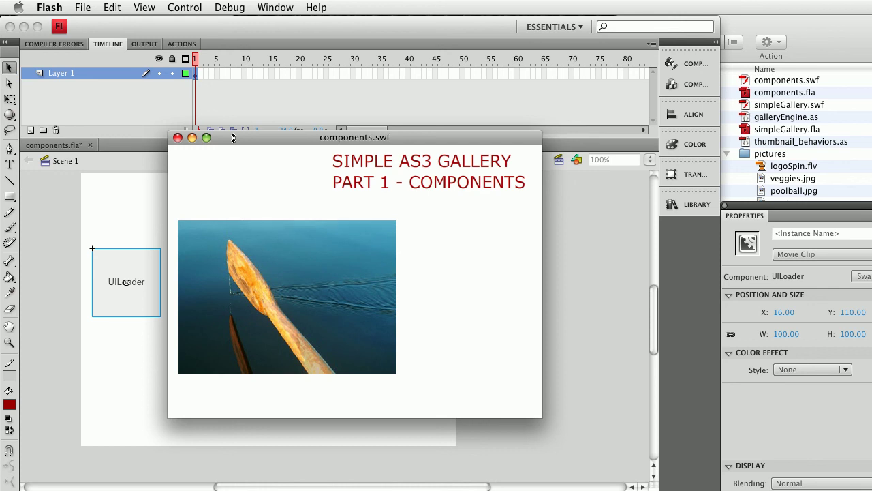
click(178, 138)
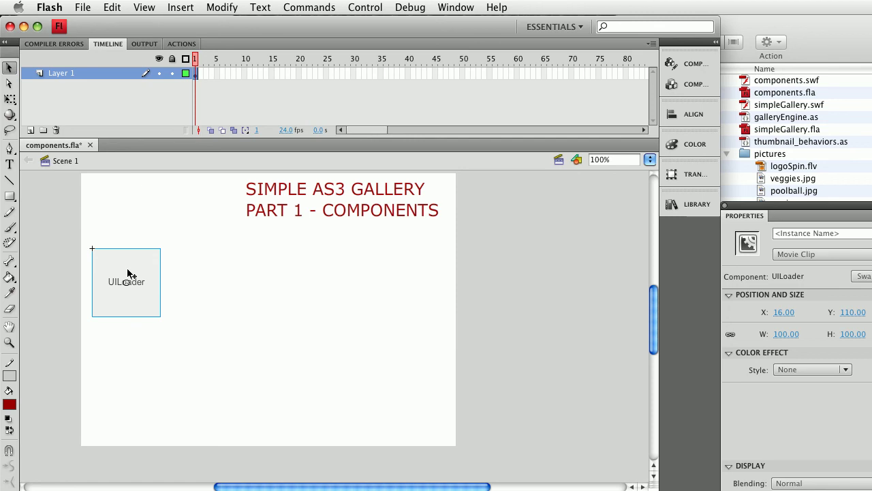
- Add an FLVPlayback component from the Video components and place it beside the UILoader at about X 176, Y 93
click(675, 86)
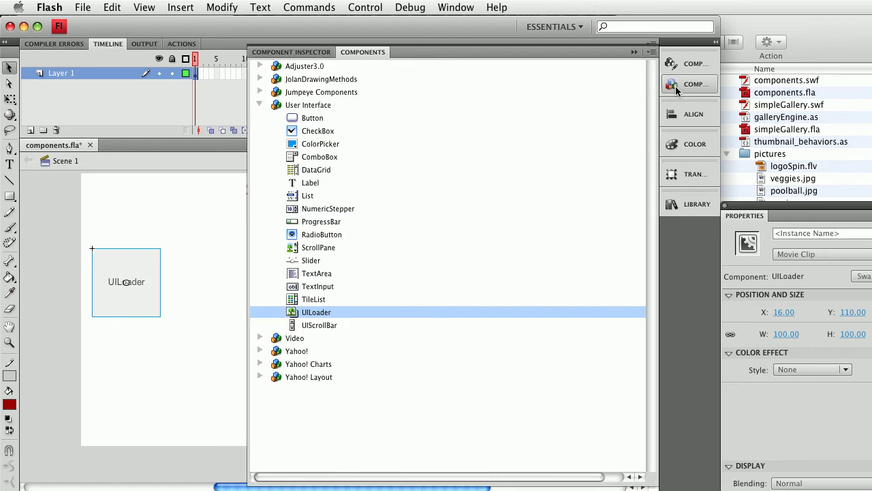
click(259, 105)
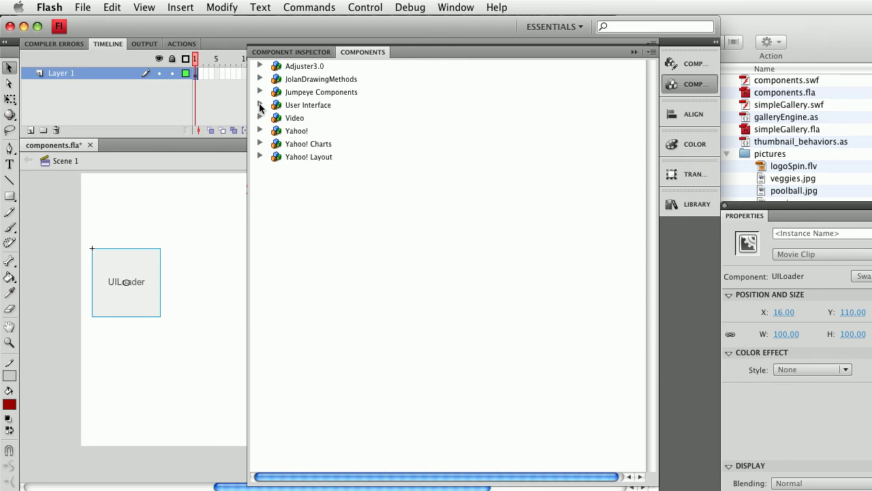
click(260, 118)
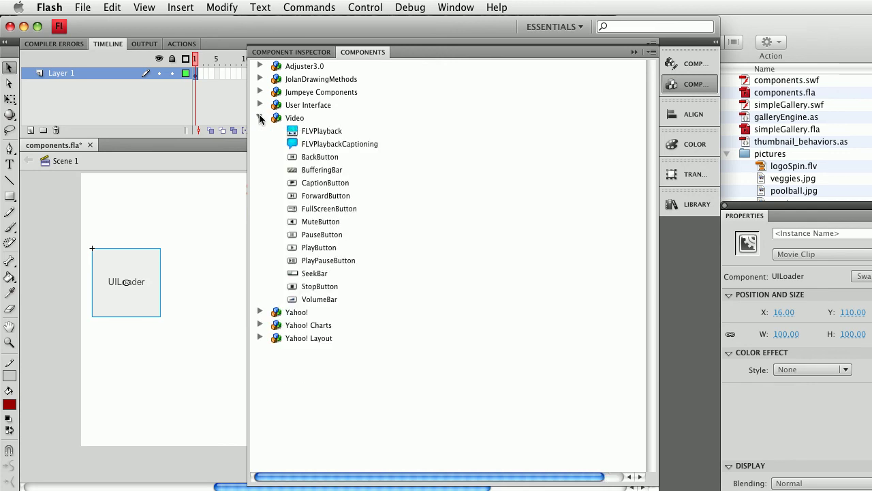
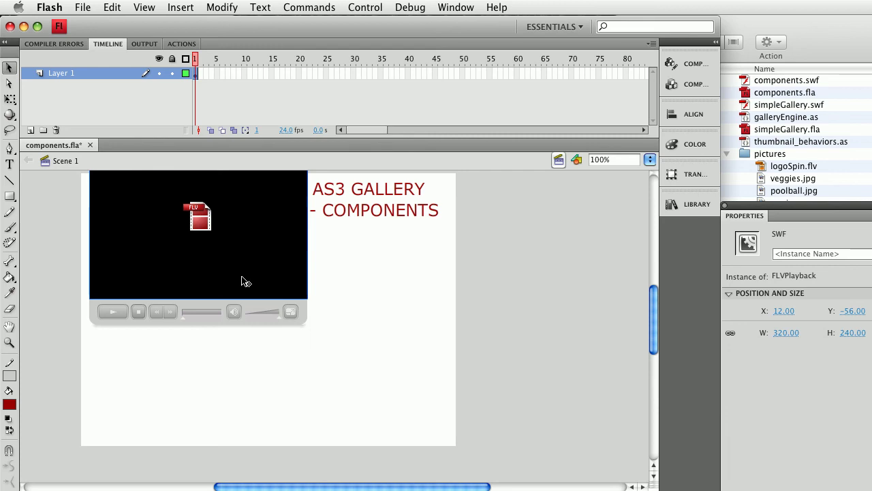
drag(247, 282, 334, 377)
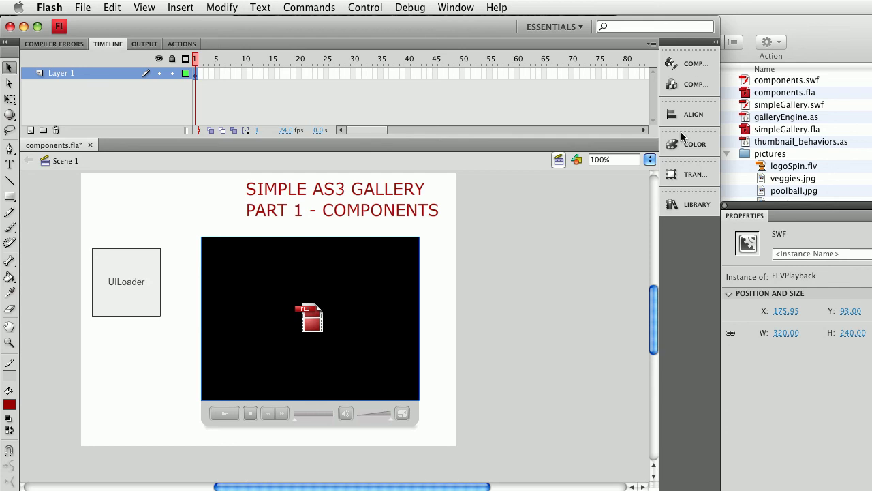
- Set the FLVPlayback source parameter to pictures/logoSpin.flv with Match source dimensions enabled
click(695, 64)
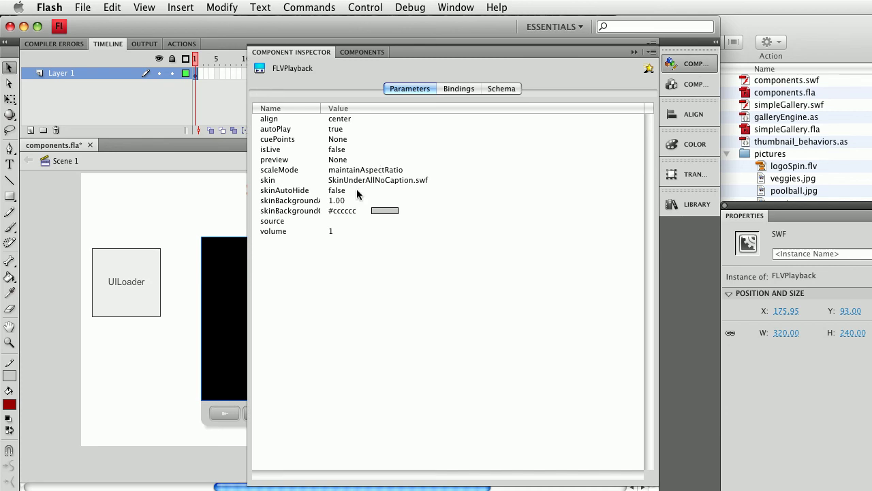
click(342, 222)
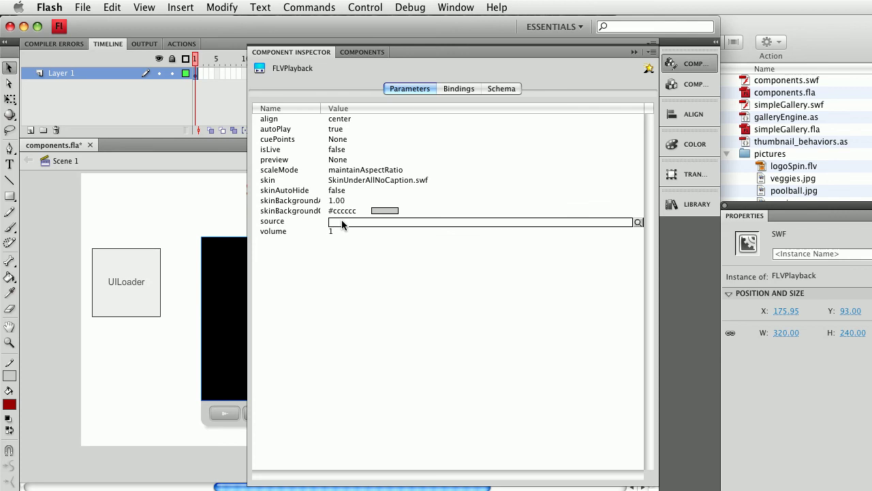
double_click(342, 223)
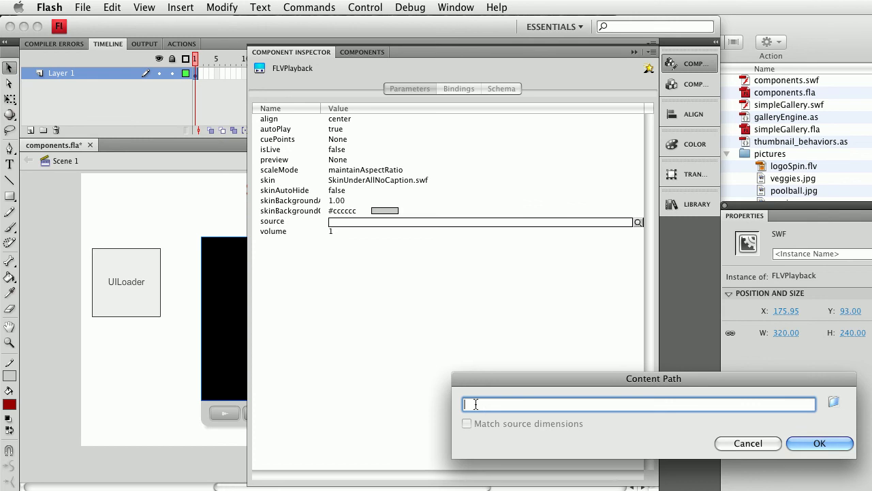
text(pictures)
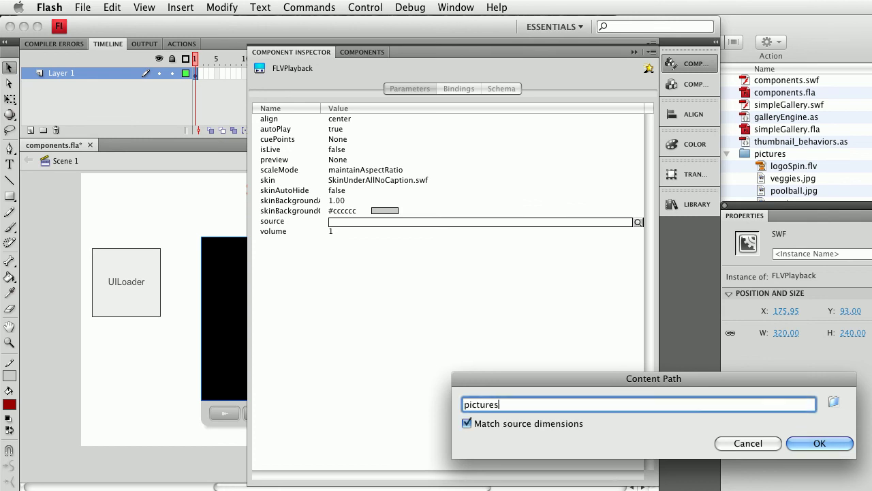
text(/logoS)
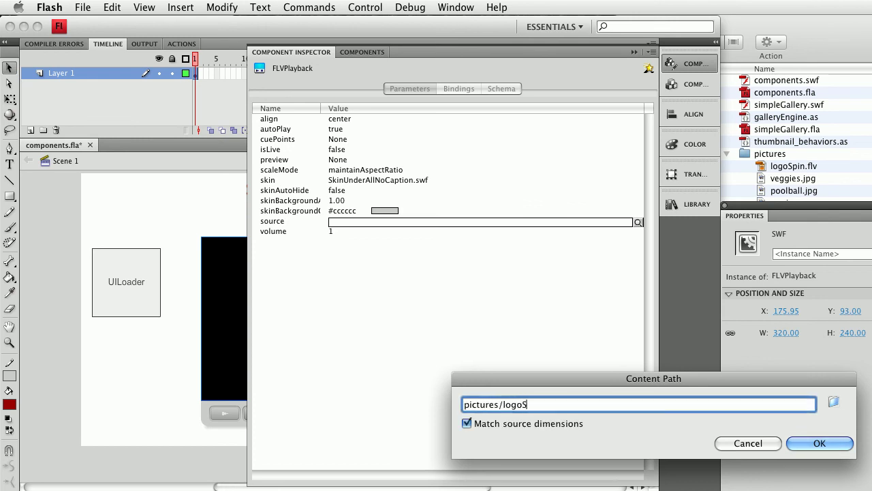
text(pin)
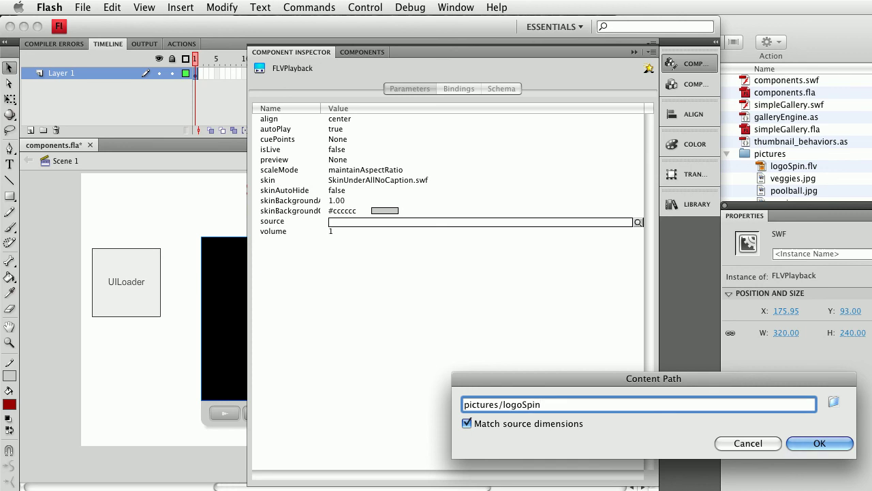
text(.flv)
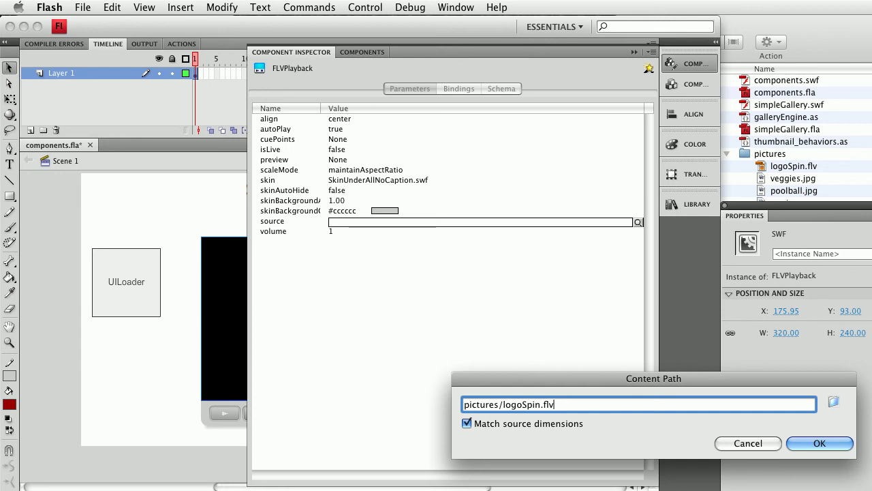
key(Return)
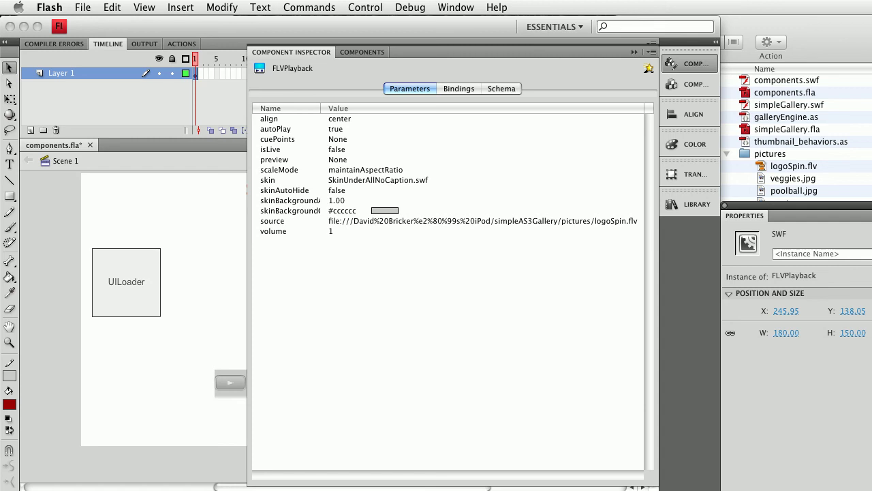
- Test the movie, bring the preview to the front to check the logoSpin video playback, and close it
key(super+Return)
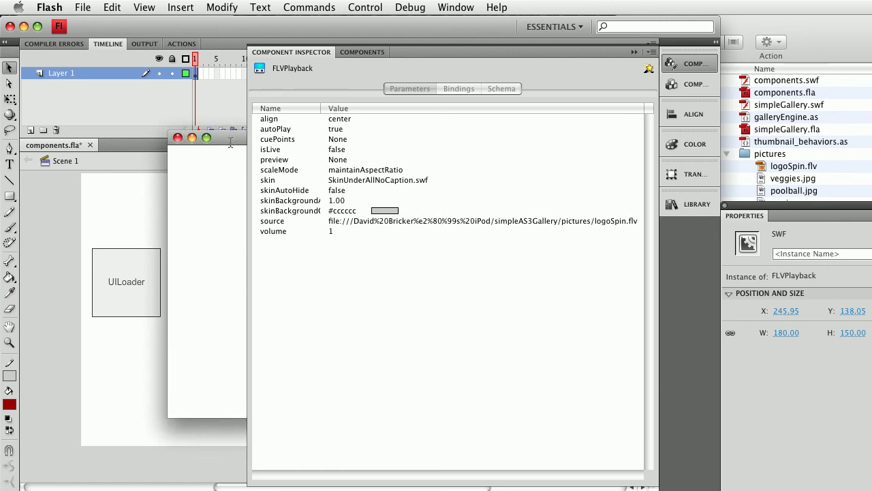
click(231, 141)
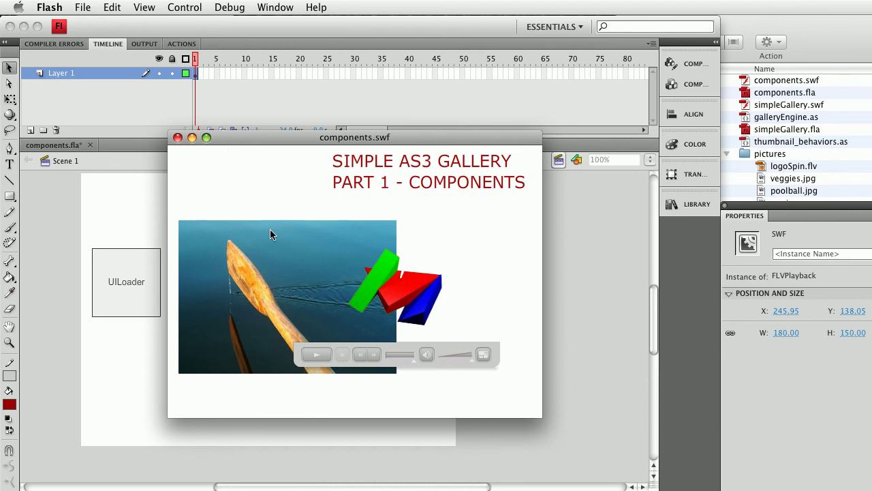
click(177, 138)
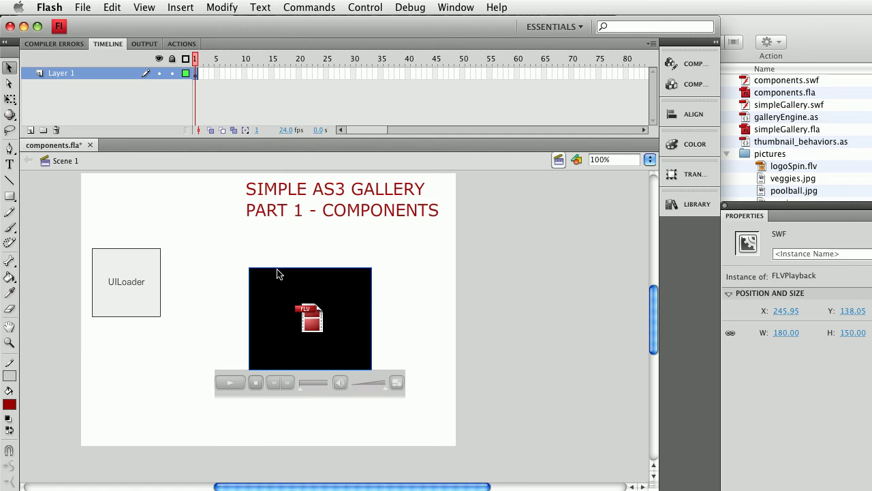
- Set the FLVPlayback component's scaleMode parameter to noScale
click(700, 68)
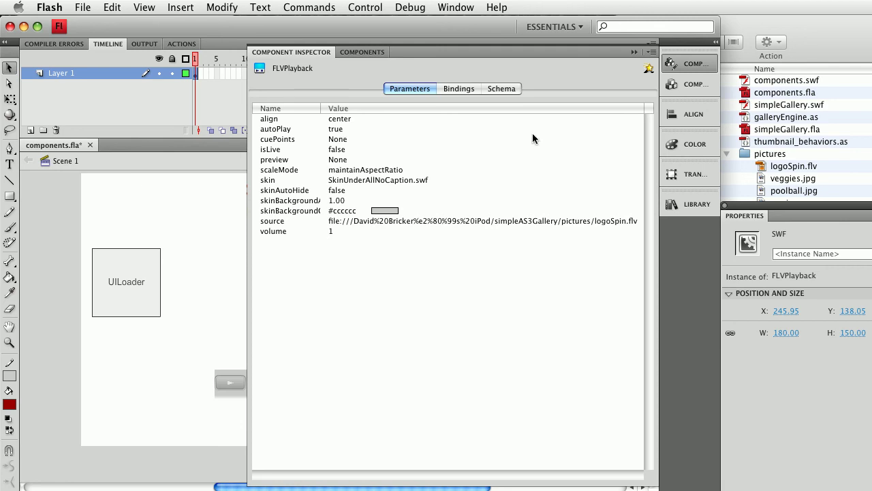
click(376, 171)
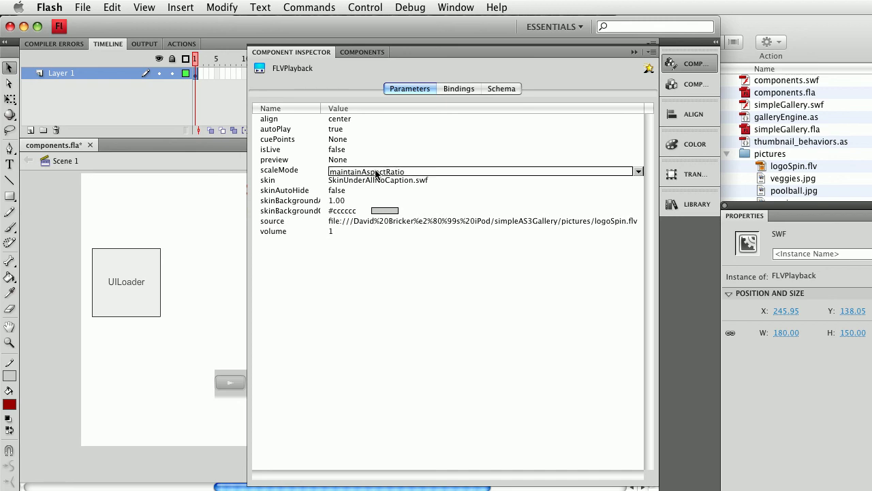
click(375, 173)
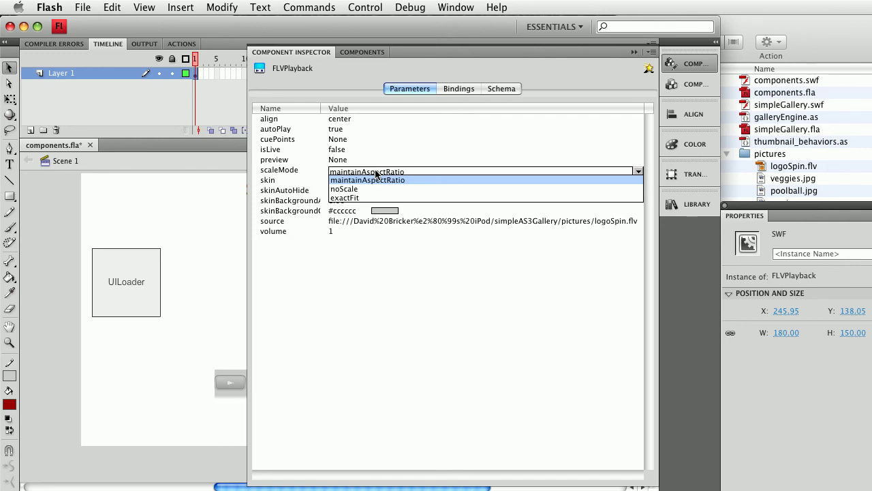
click(356, 191)
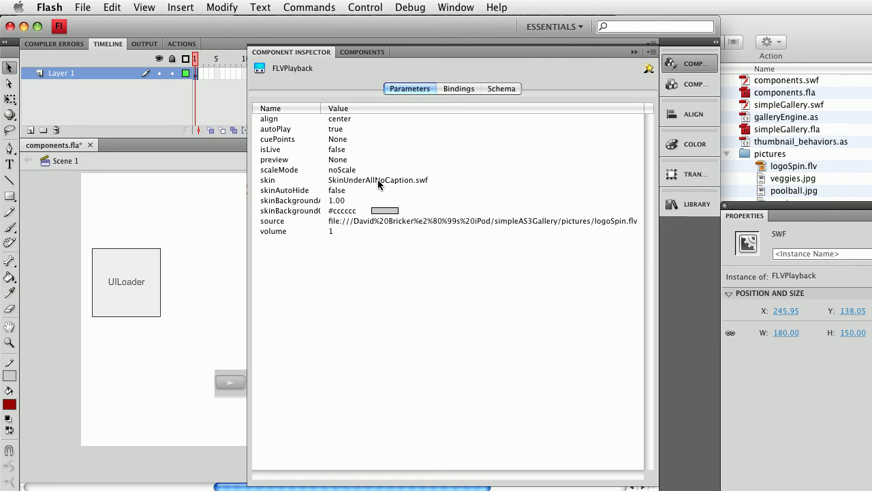
- Choose SkinOverAllNoFullNoCaption.swf as the FLVPlayback component's skin
click(377, 180)
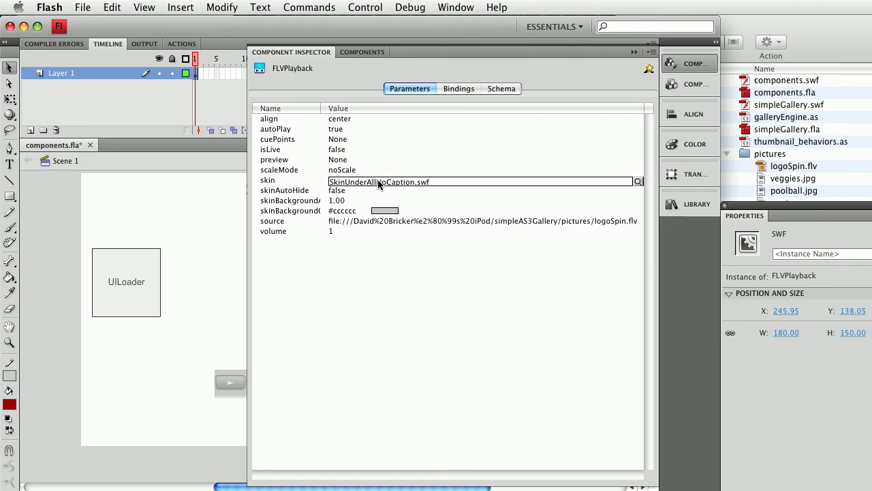
click(378, 182)
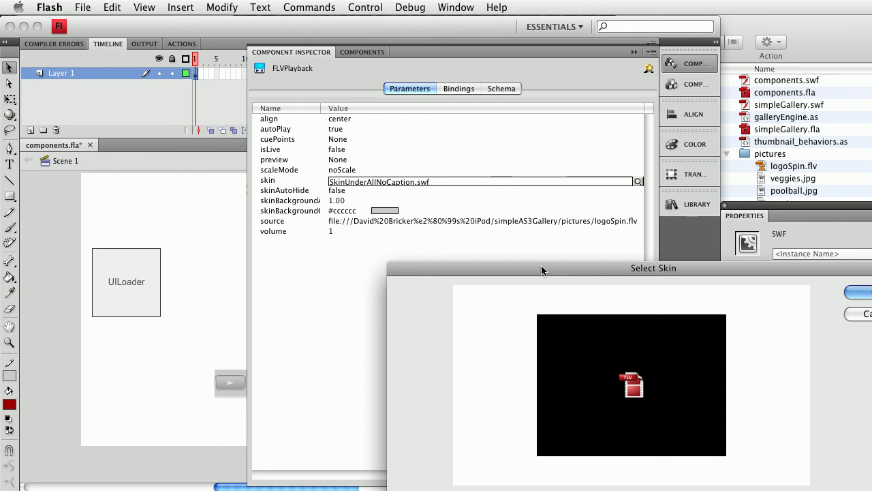
drag(542, 270, 276, 92)
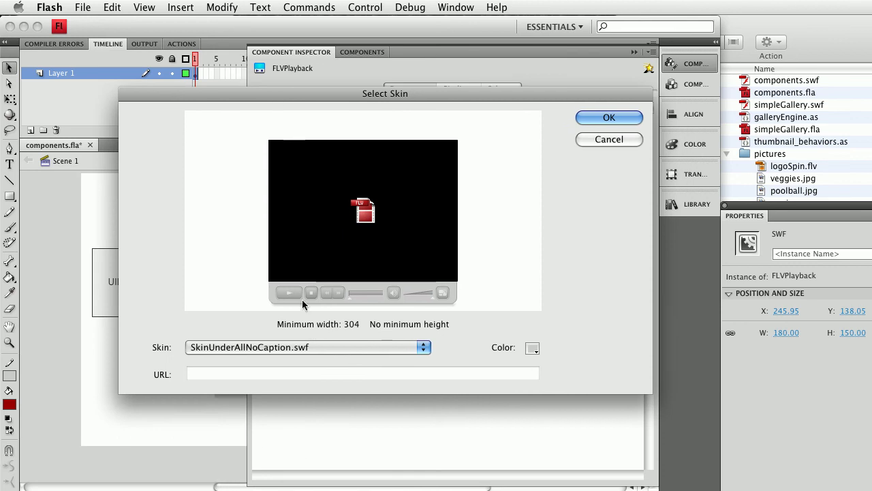
click(320, 347)
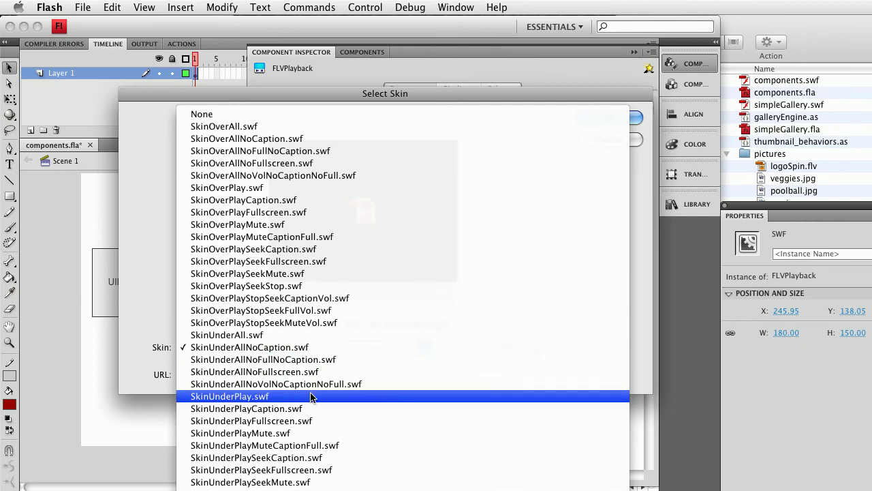
click(268, 151)
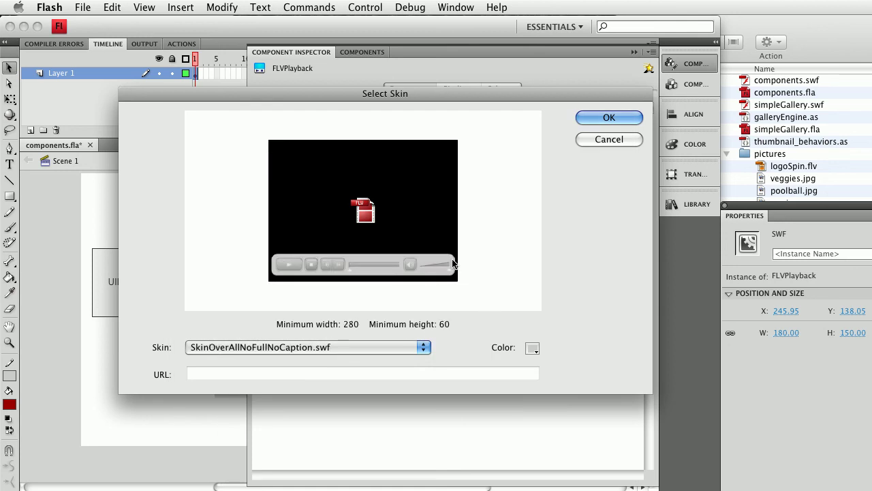
- Set the skin colour to #990000 with 50% alpha and accept the skin selection
click(532, 349)
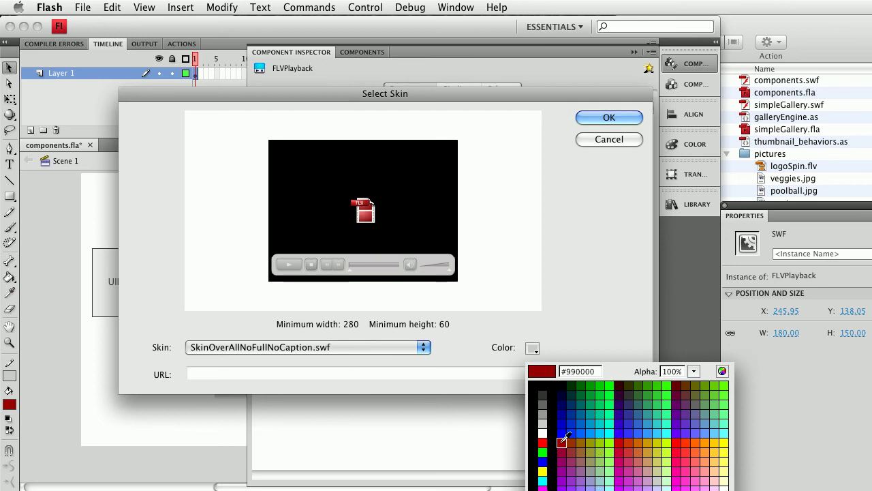
click(562, 441)
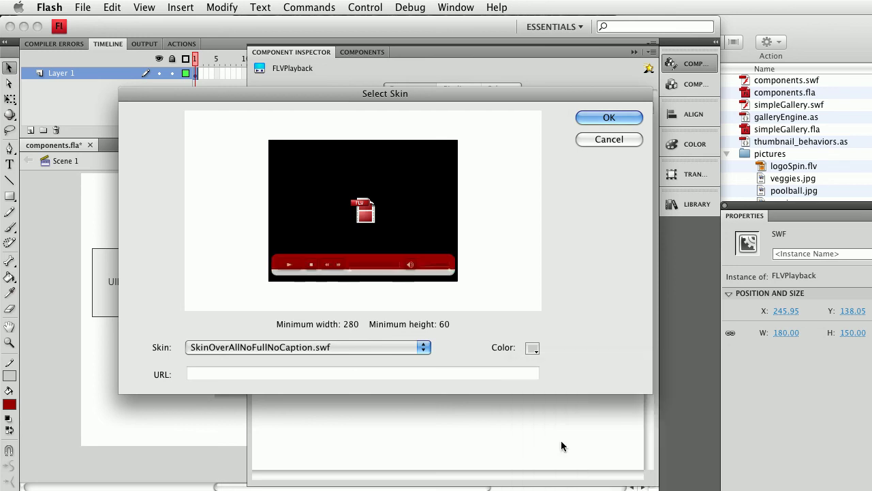
click(531, 348)
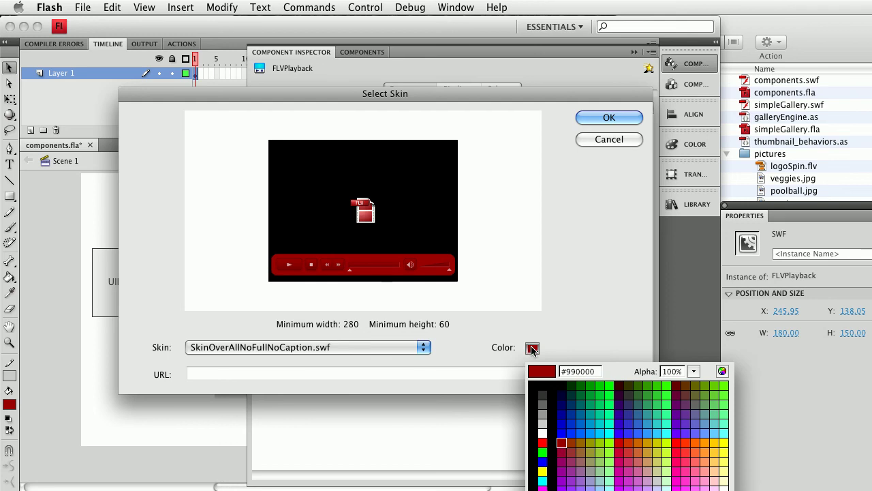
click(672, 373)
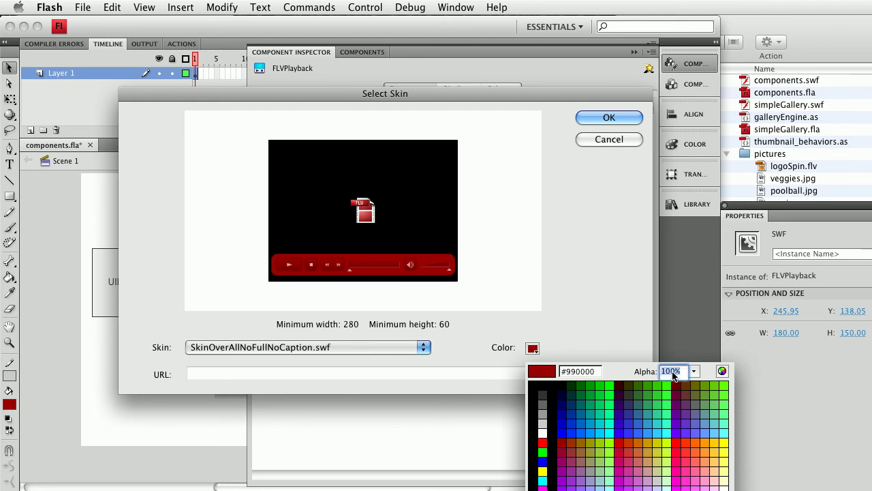
text(5)
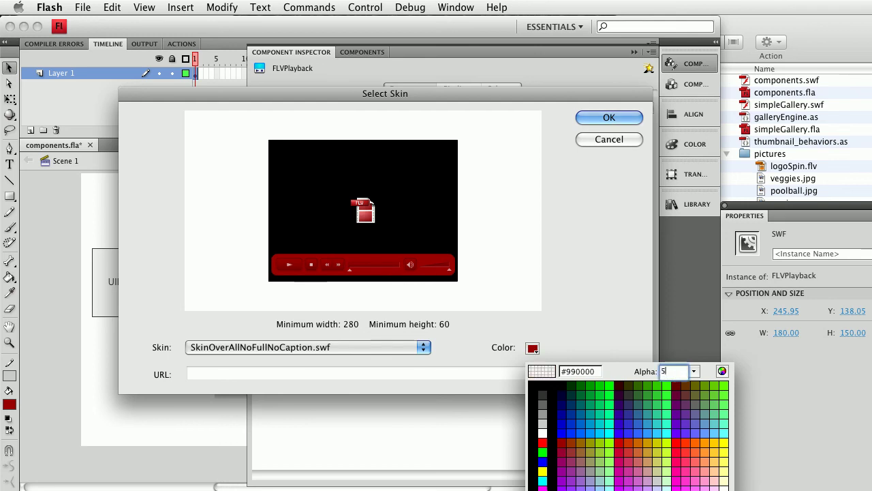
text(0)
key(Return)
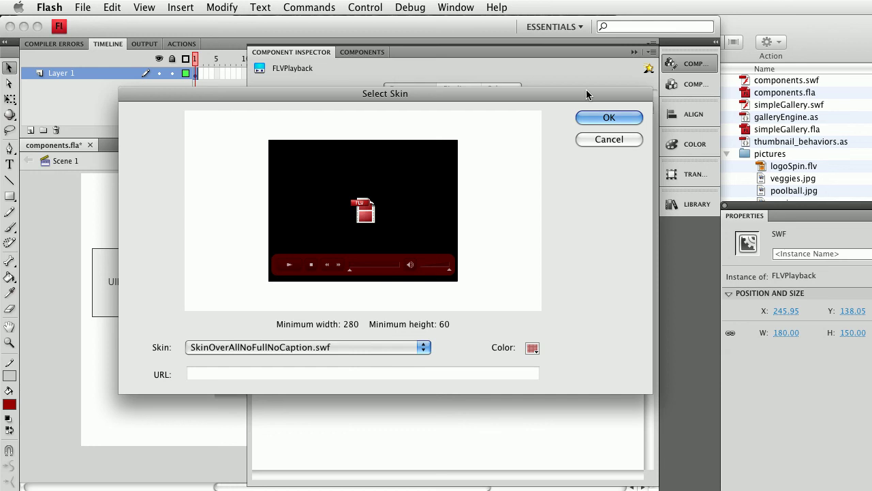
click(614, 113)
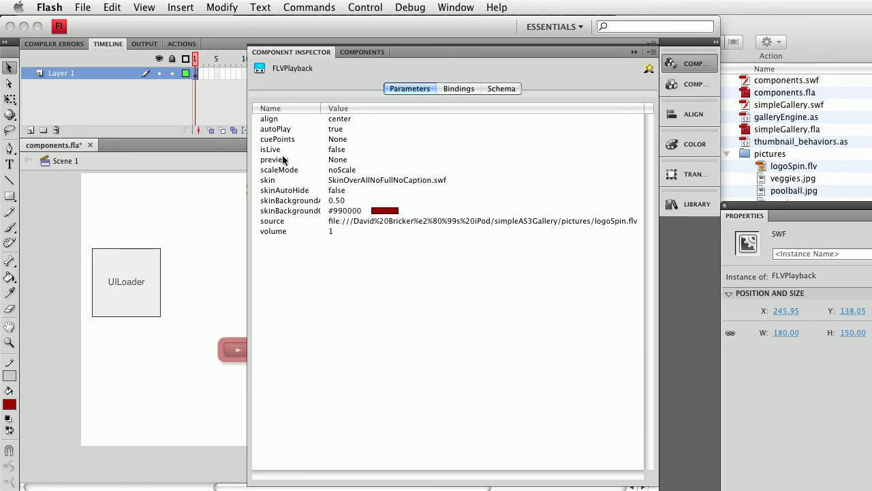
- Set the FLVPlayback component's skinAutoHide parameter to true
click(336, 192)
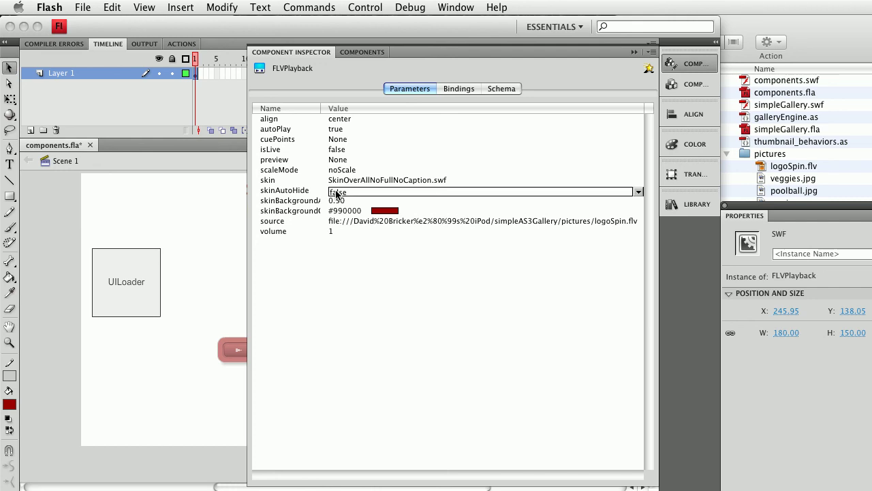
click(336, 193)
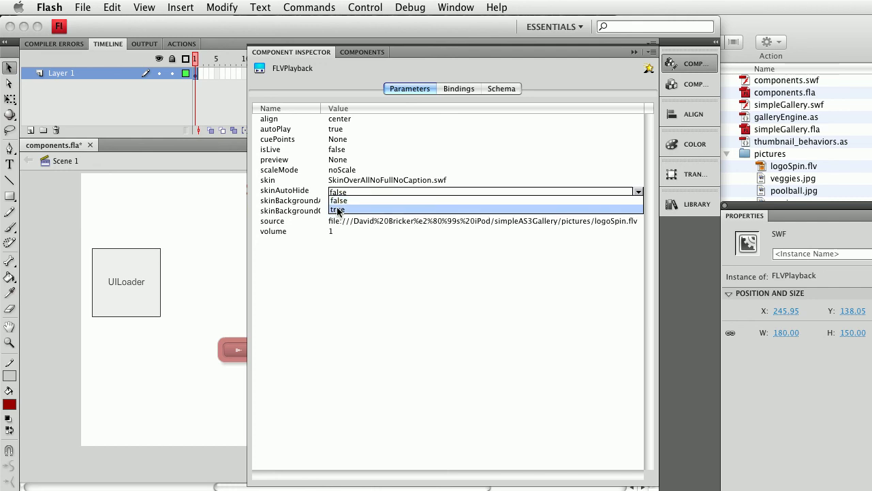
click(338, 210)
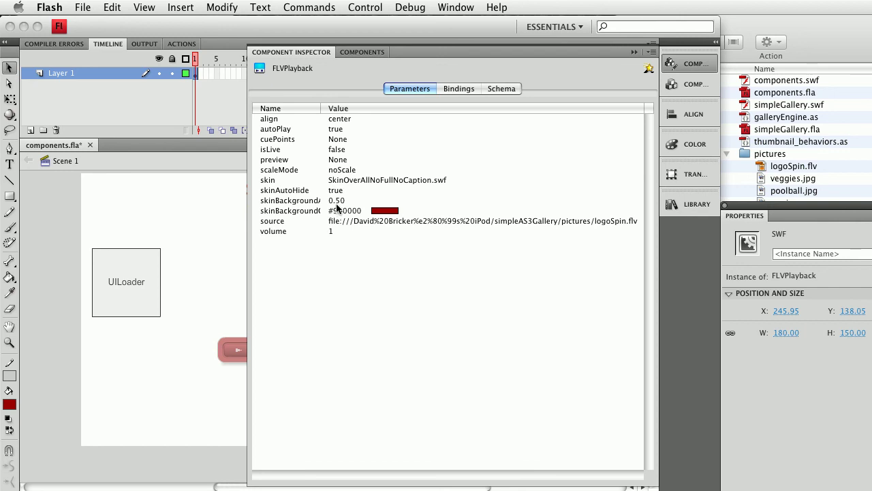
- Test the movie, close the preview and test again, checking the auto-hiding playback controls over the logoSpin video
key(super+Return)
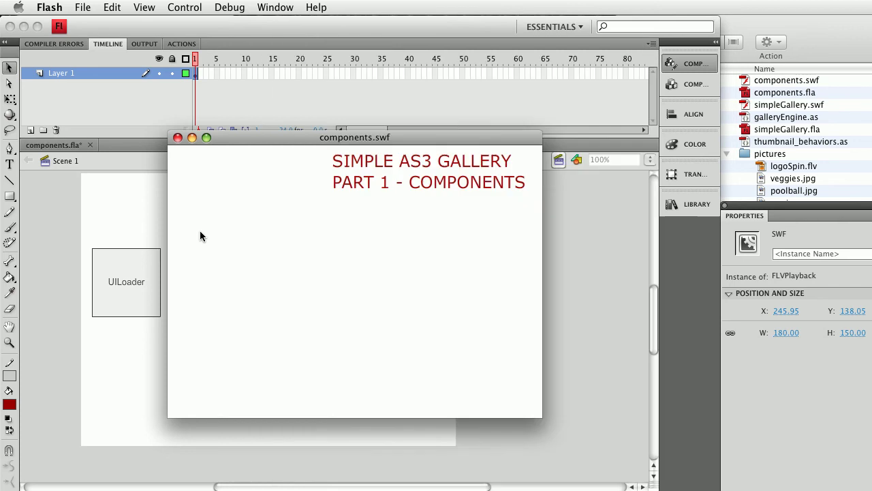
key(super+w)
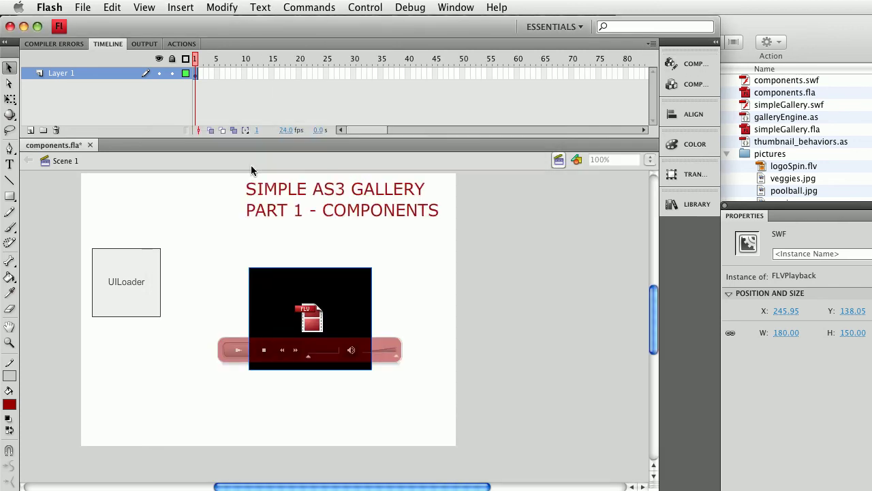
key(super+Return)
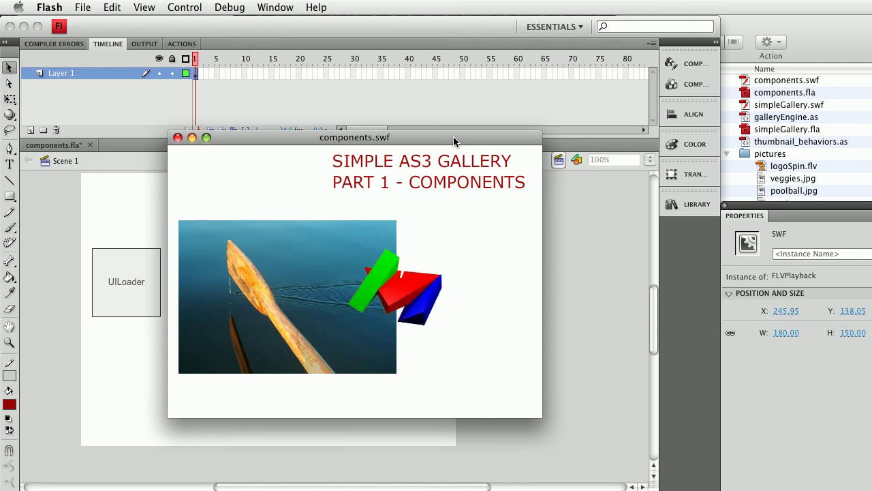
mouse_move(400, 305)
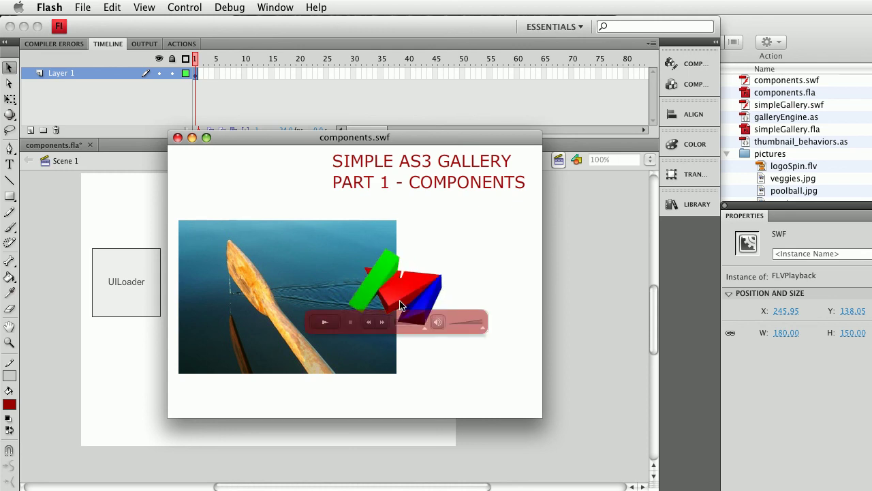